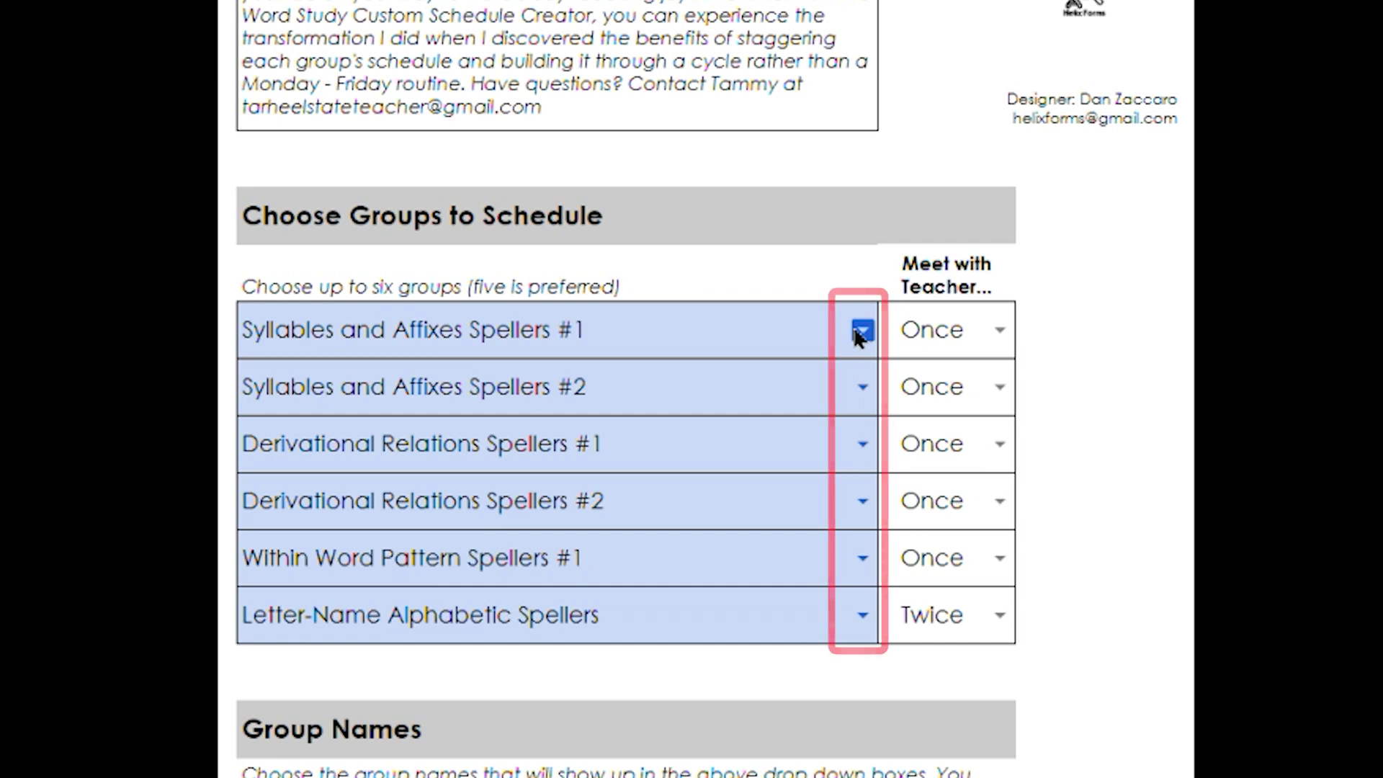
Choose Within Word Pattern Spellers #2, Syllables and Affixes Spellers #3 and Derivational Relations Spellers #3 as the first three groups to schedule.
left_click(863, 329)
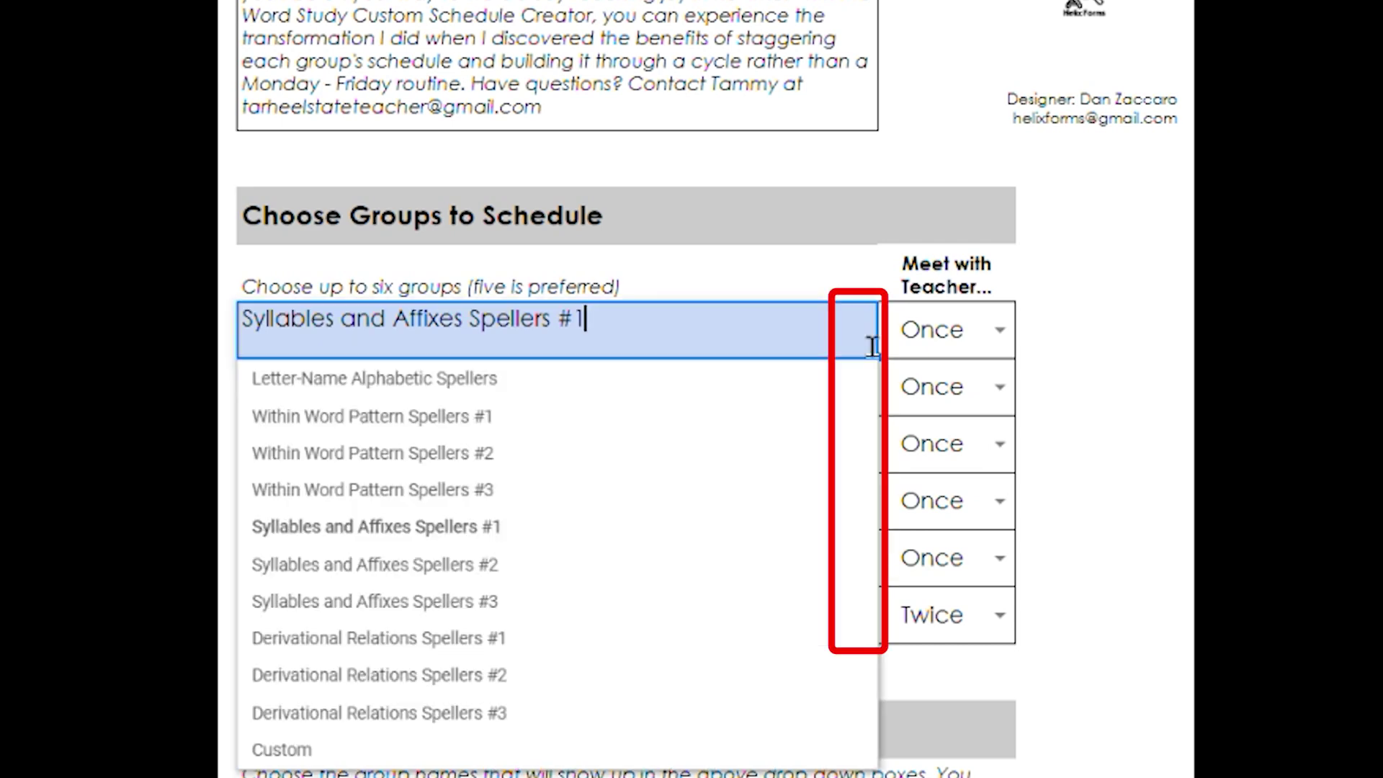
left_click(514, 470)
left_click(863, 389)
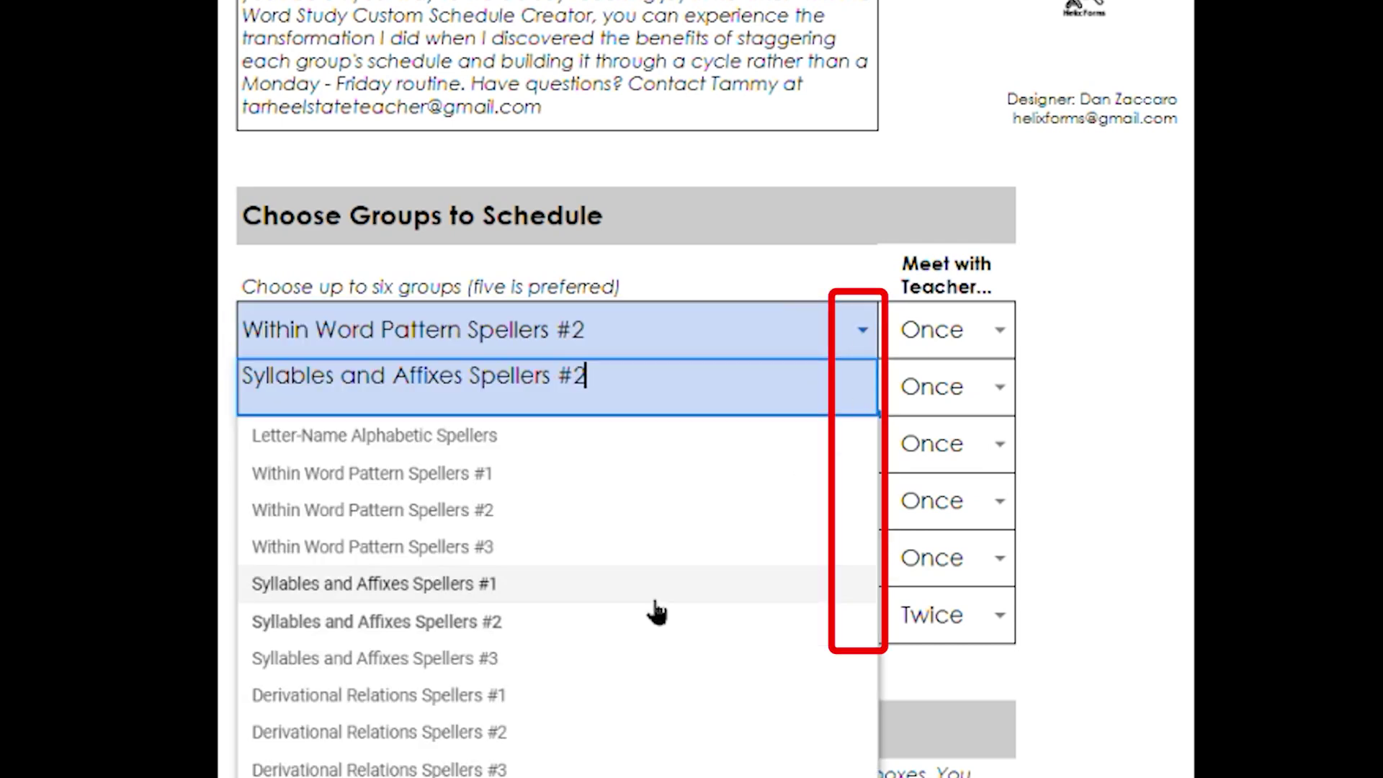
left_click(628, 658)
left_click(863, 443)
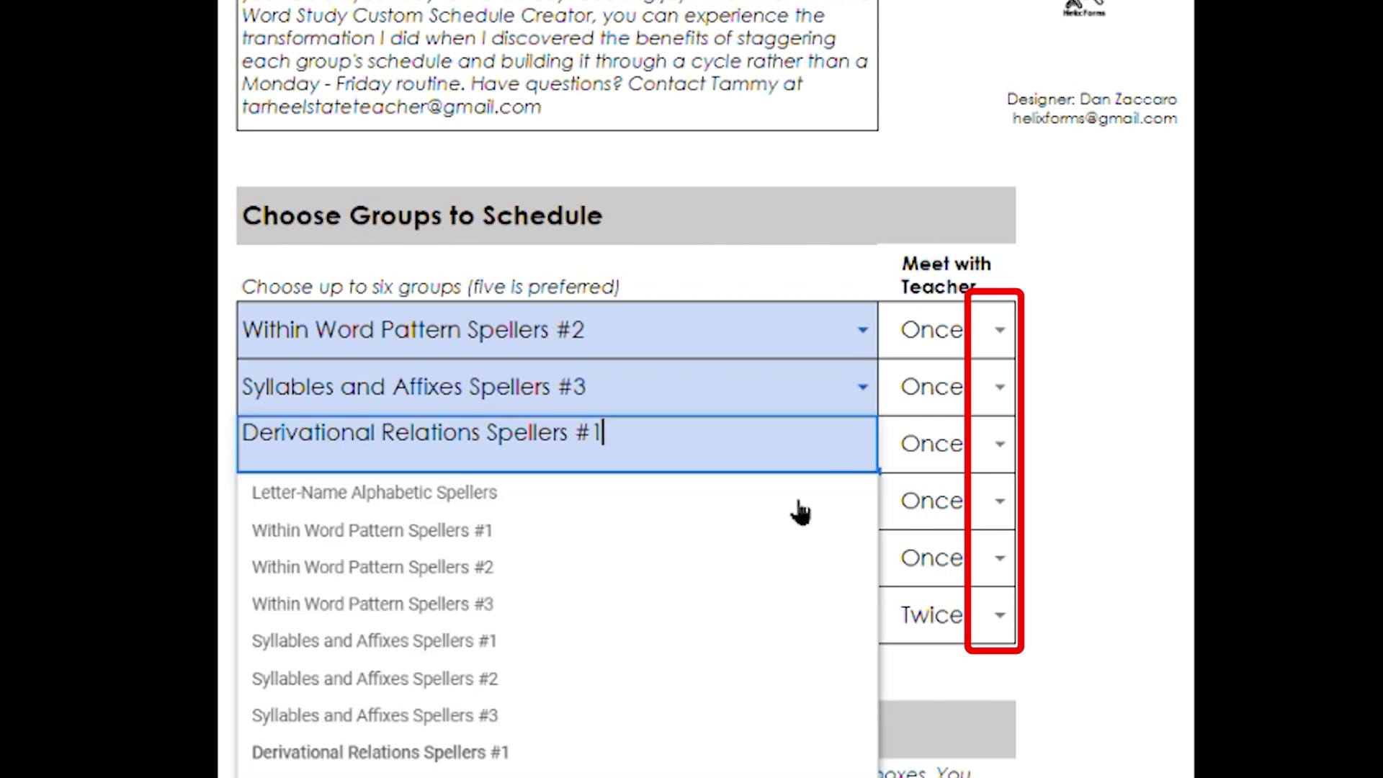
left_click(800, 629)
Set the teacher meeting frequency to Once for the first group and Twice for Within Word Pattern Spellers #1.
left_click(999, 330)
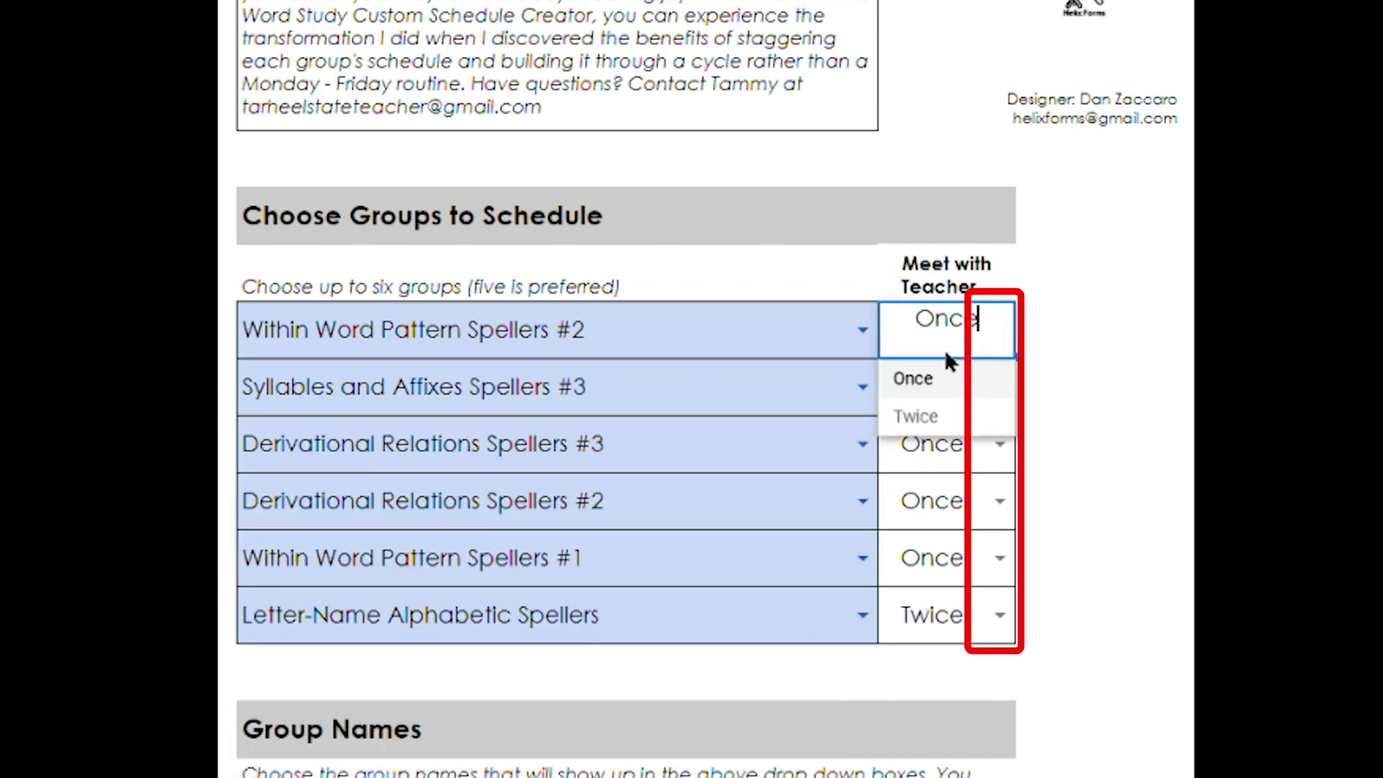
left_click(959, 394)
left_click(999, 559)
left_click(915, 644)
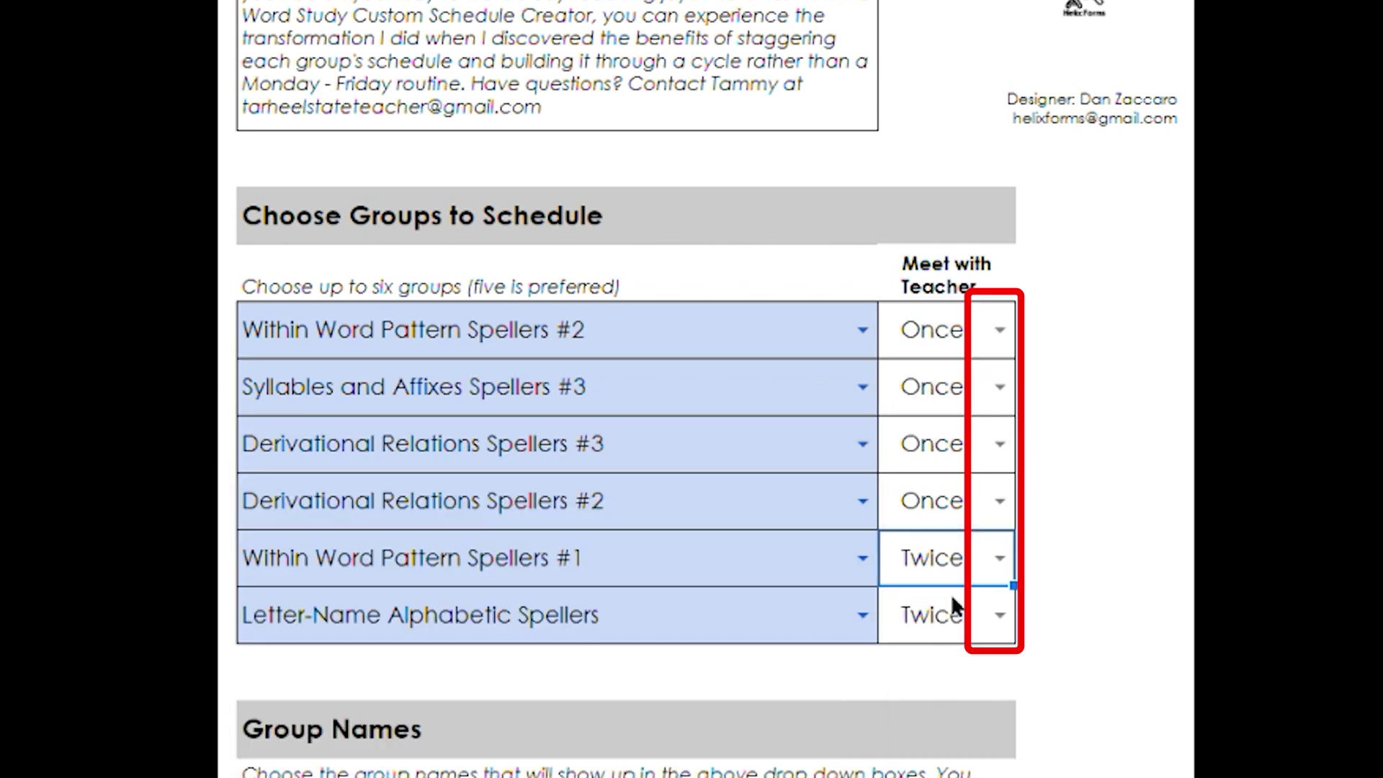
Clear the teacher meeting frequency of Derivational Relations Spellers #2 and set it to Once again.
left_click(936, 495)
key("Delete")
left_click(1000, 500)
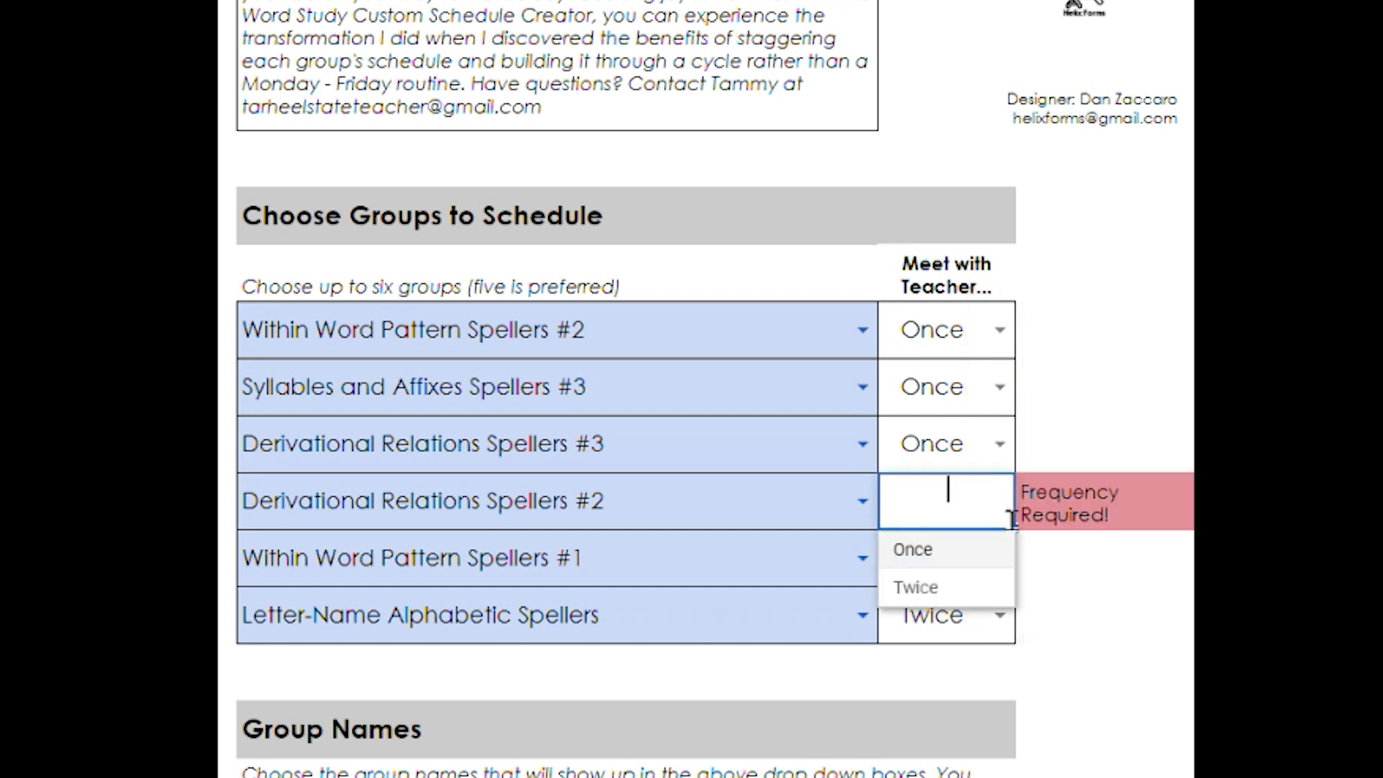
left_click(950, 552)
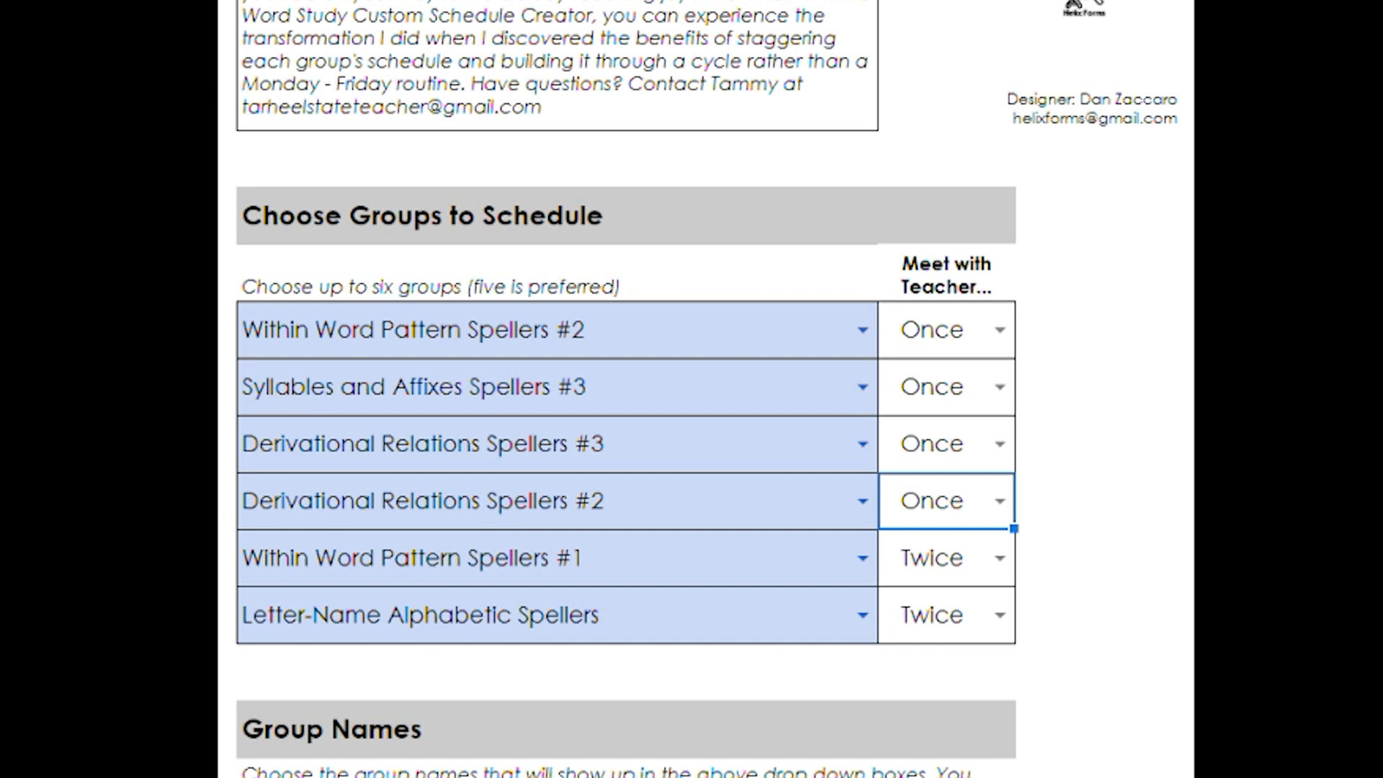
Rename the first entry under Group Names to NEW NAME and choose it as the sixth group to schedule.
scroll(625, 389, "down", 6)
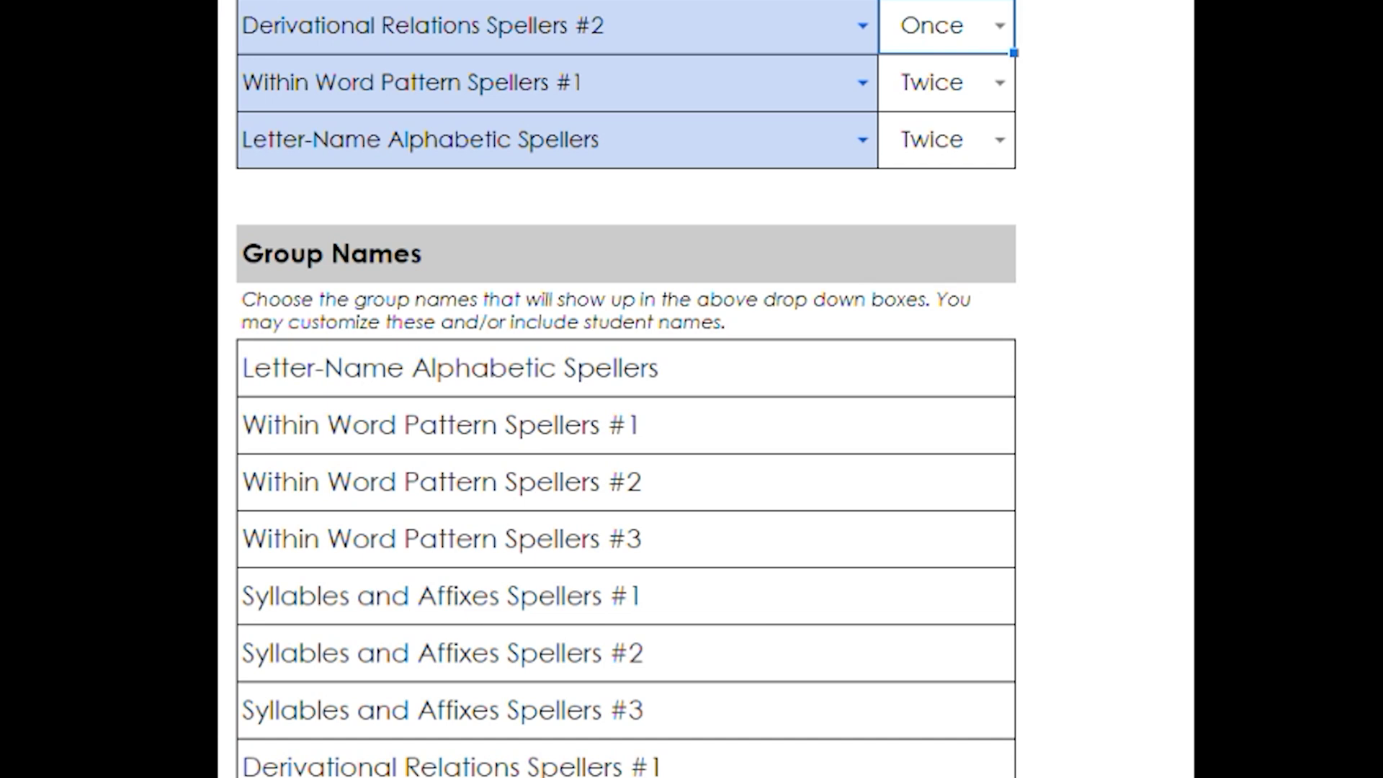
left_click(384, 382)
type("NEW")
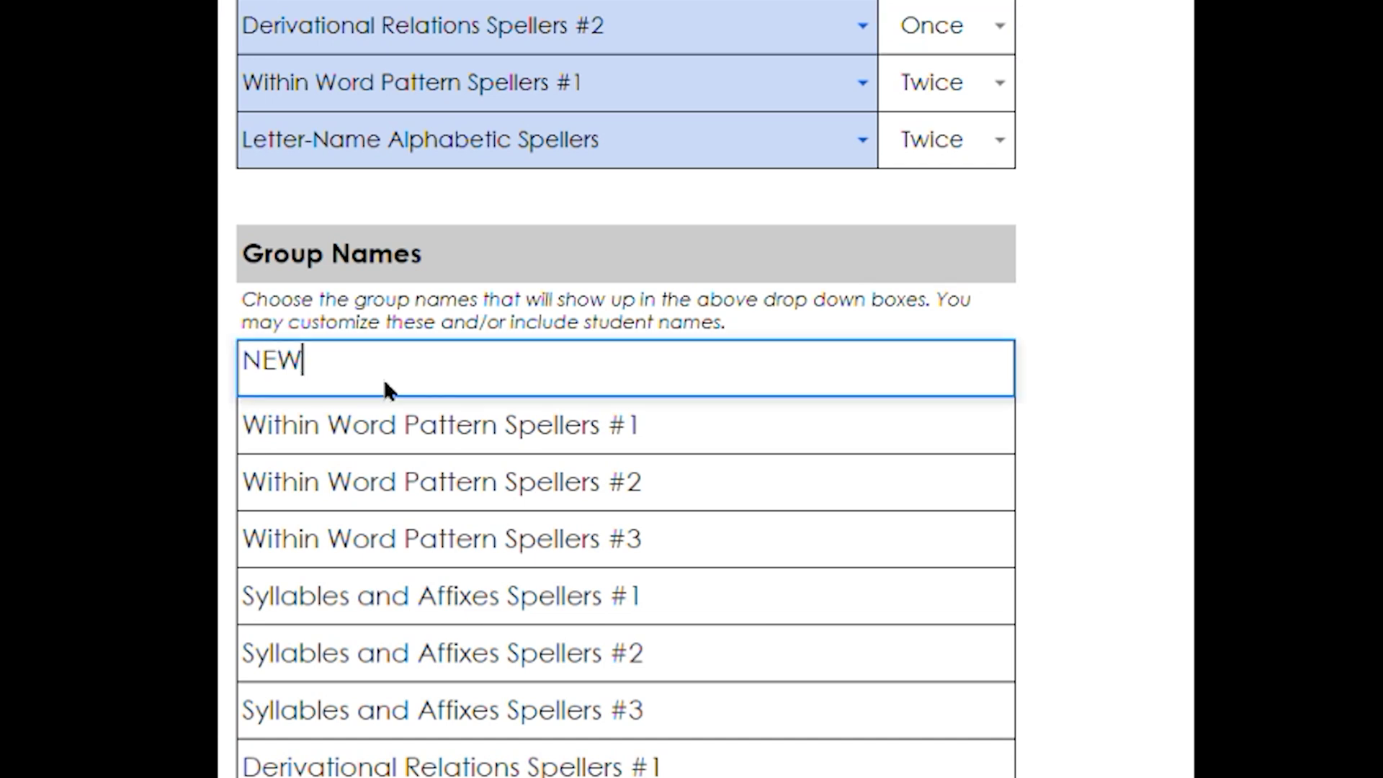
type(" NAME")
key("Return")
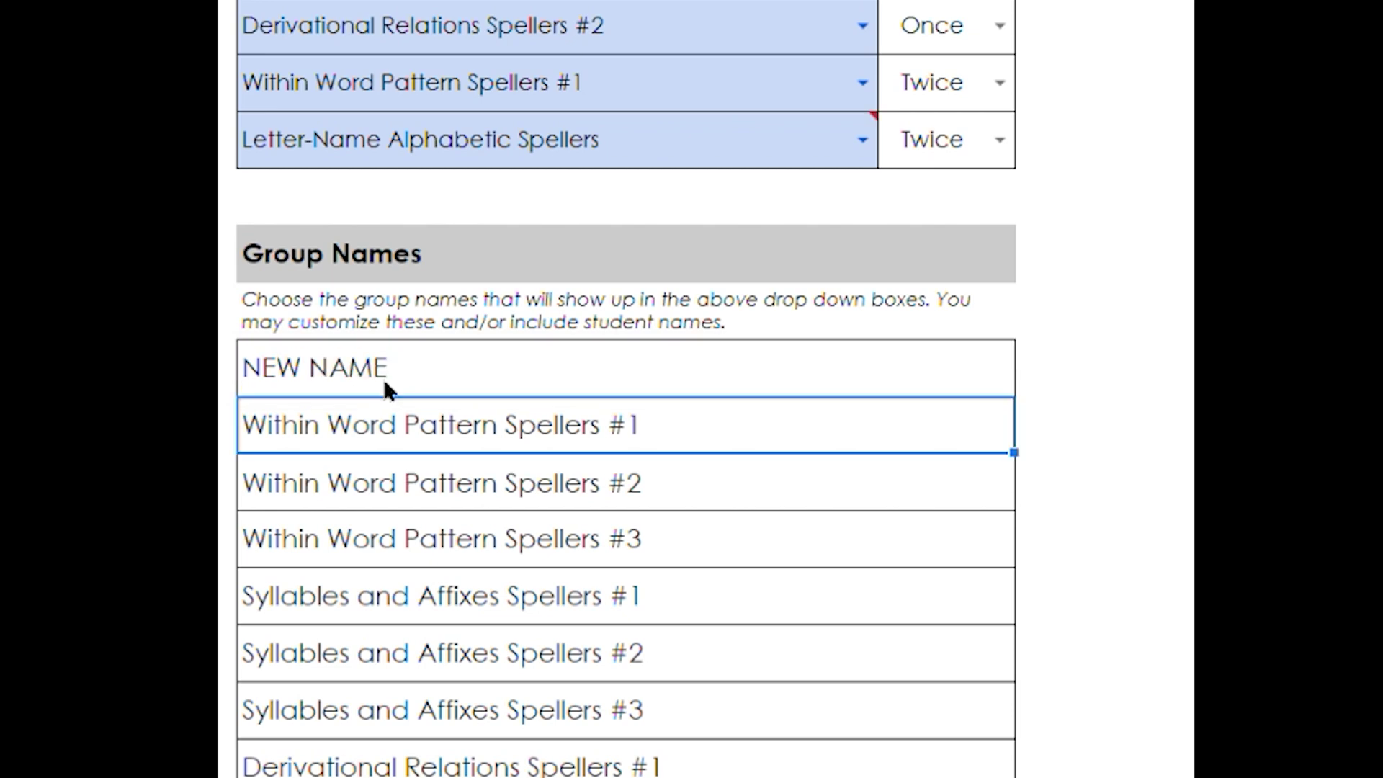
left_click(863, 140)
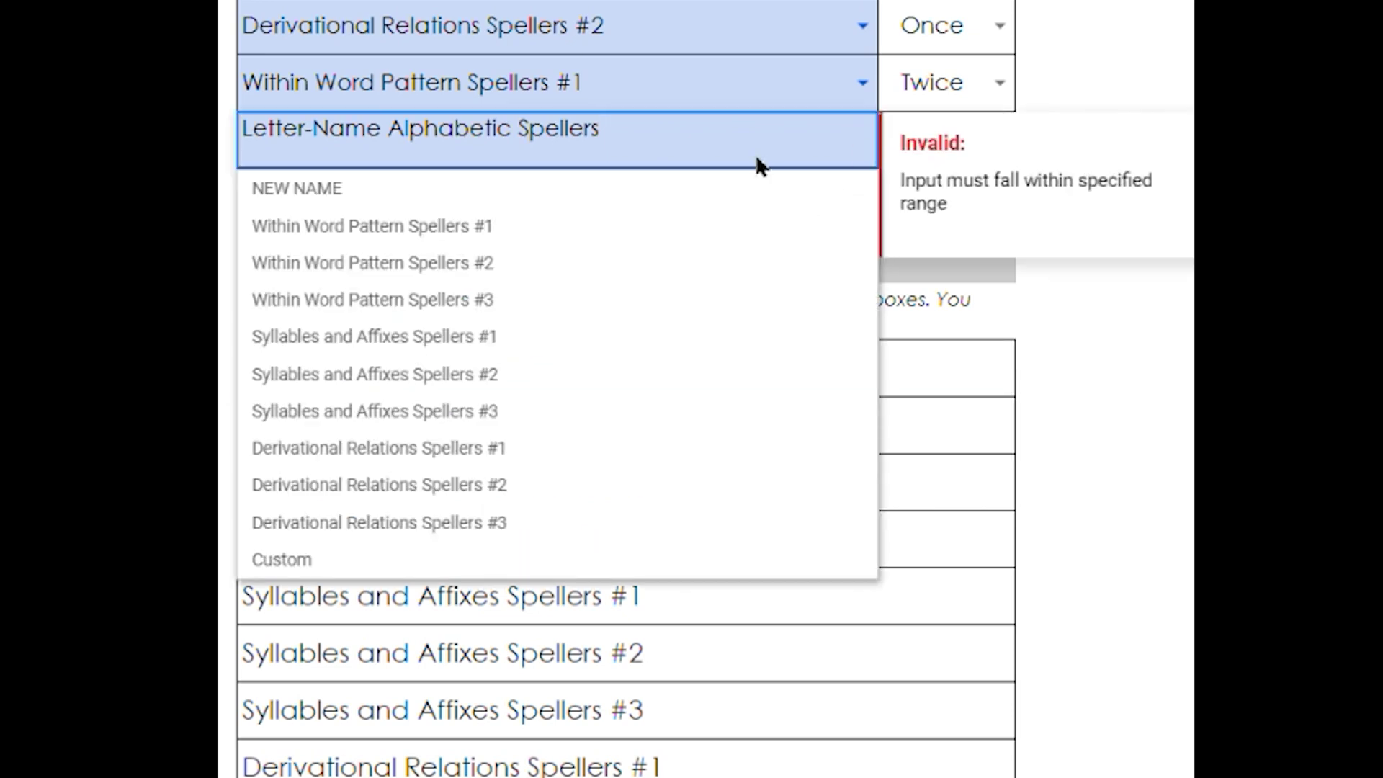
left_click(322, 194)
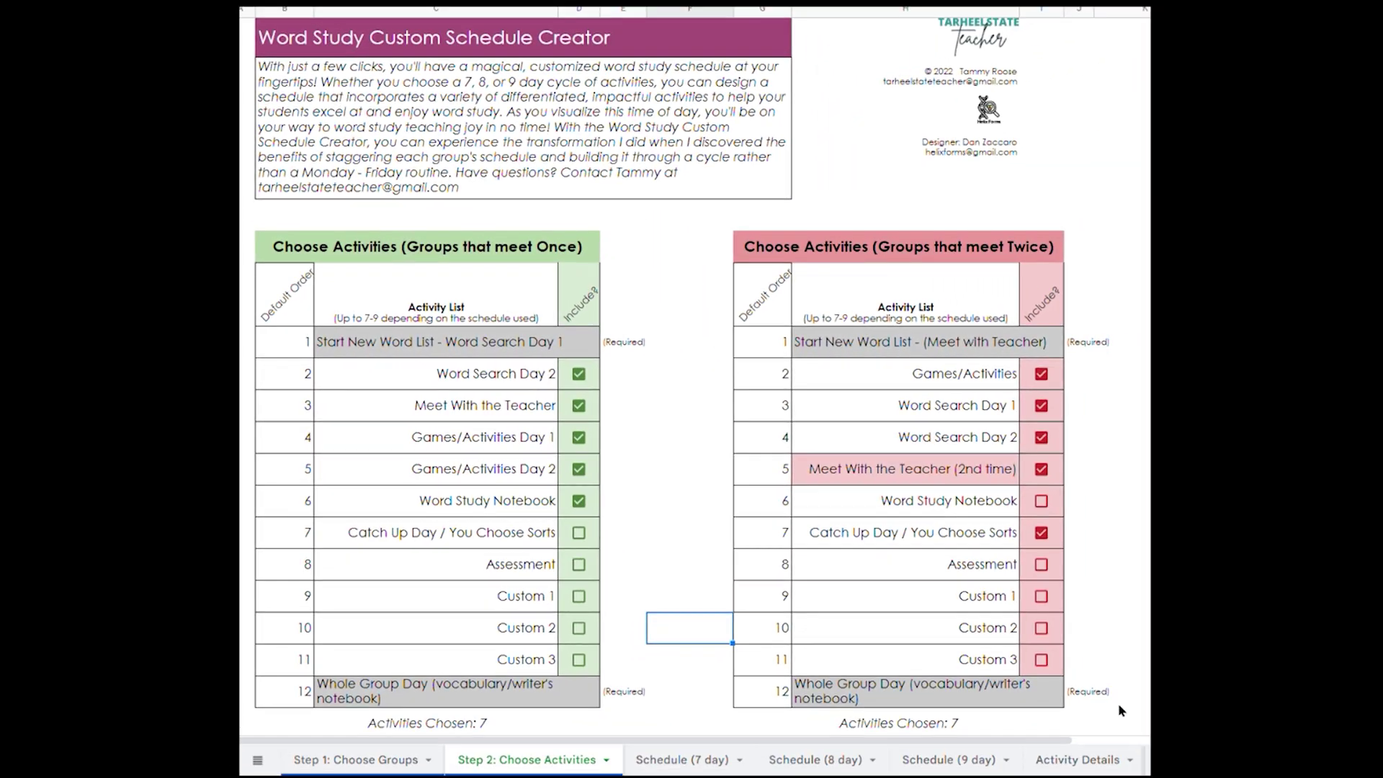
For groups that meet once, exclude and re-include Games/Activities Day 2, and include Assessment.
left_click(1118, 704)
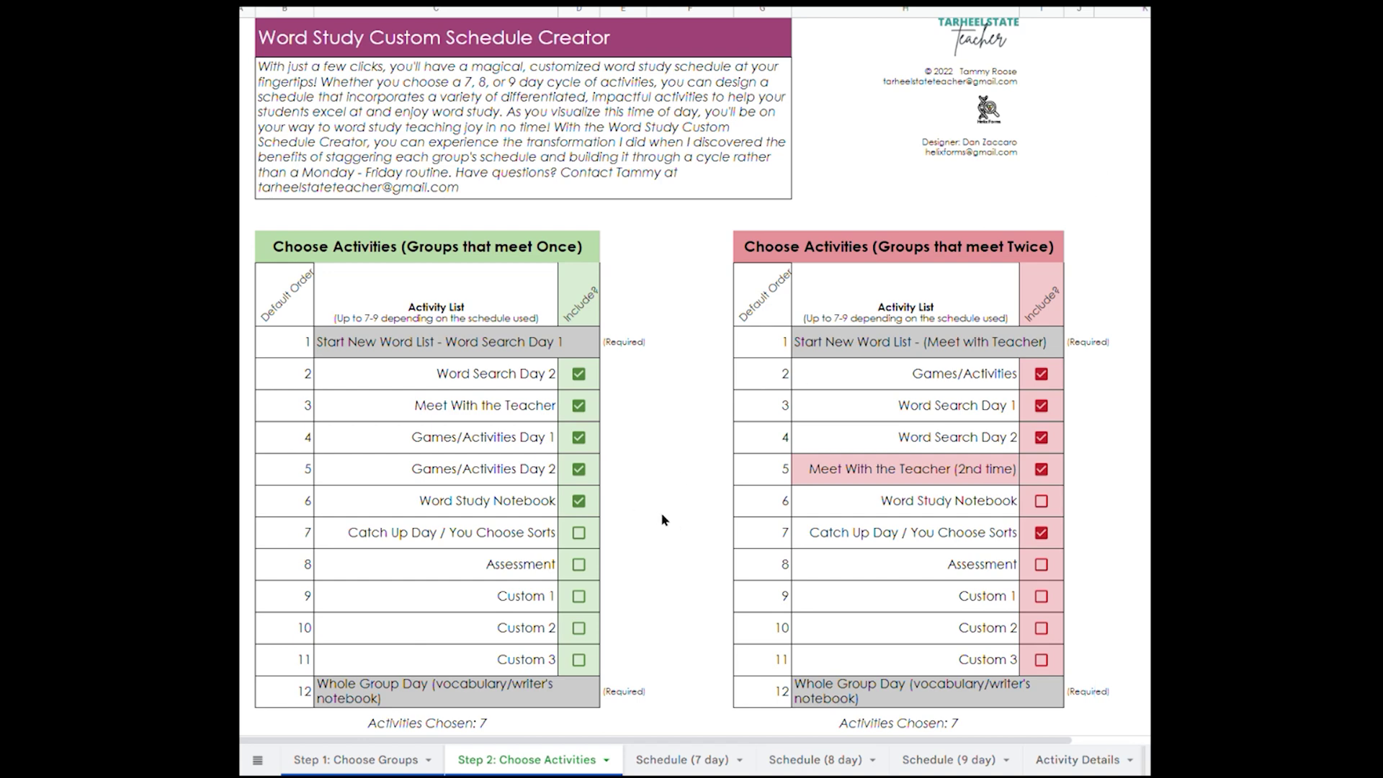
left_click(577, 508)
left_click(580, 472)
left_click(579, 472)
left_click(580, 565)
Clear the included activities from Word Search Day 2 through Assessment for groups that meet once.
left_click(579, 373, "shift")
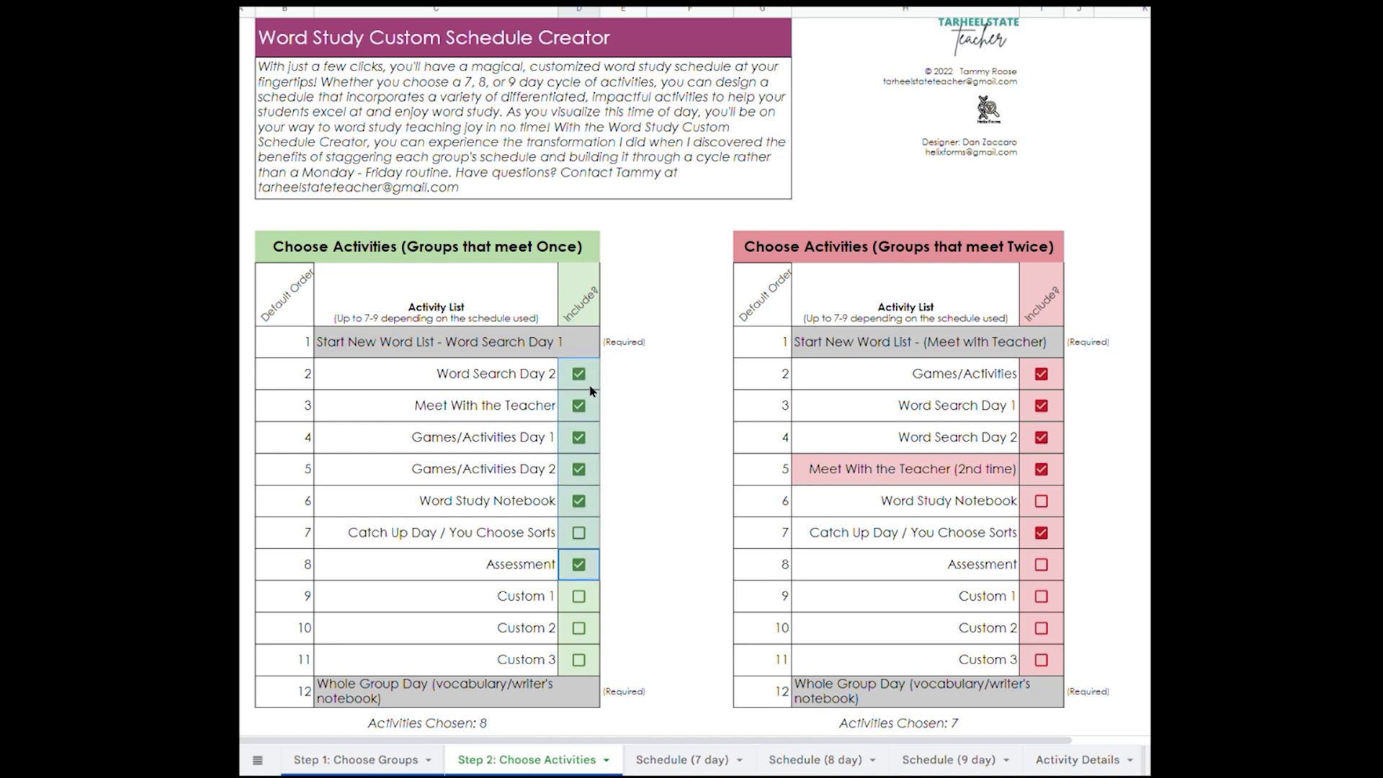
key("Delete")
left_click(611, 601)
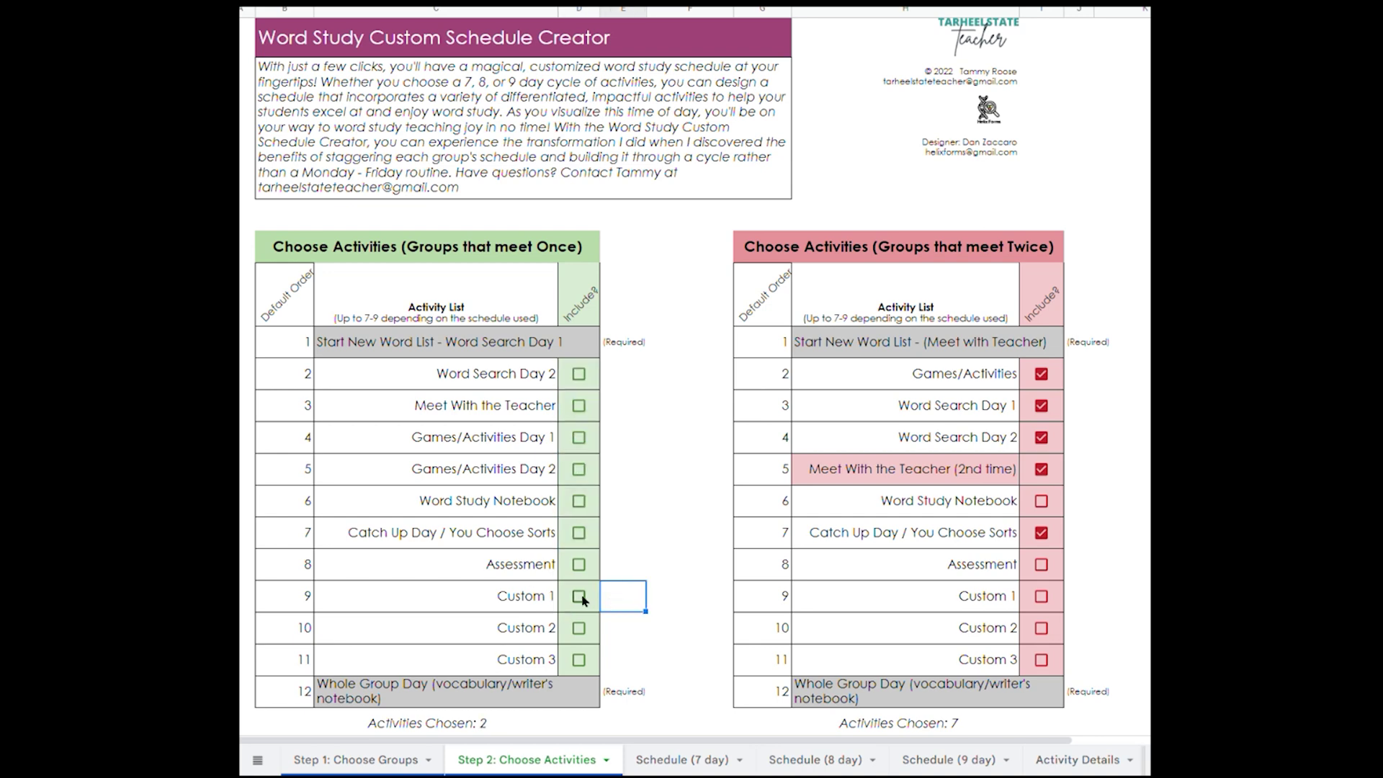
Include Custom 1 and Custom 2 for groups that meet once and open the 7-day schedule sheet.
left_click(579, 596)
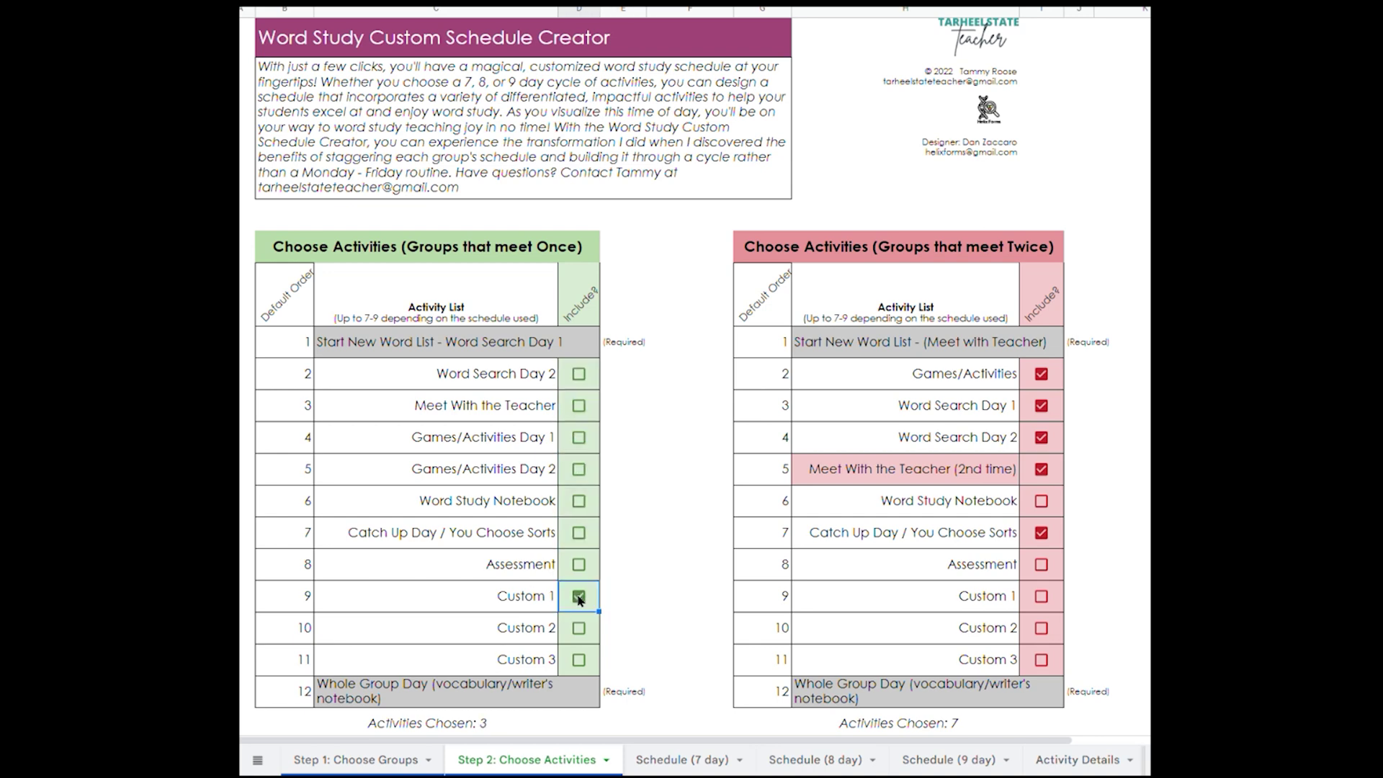
left_click(579, 631)
left_click(681, 759)
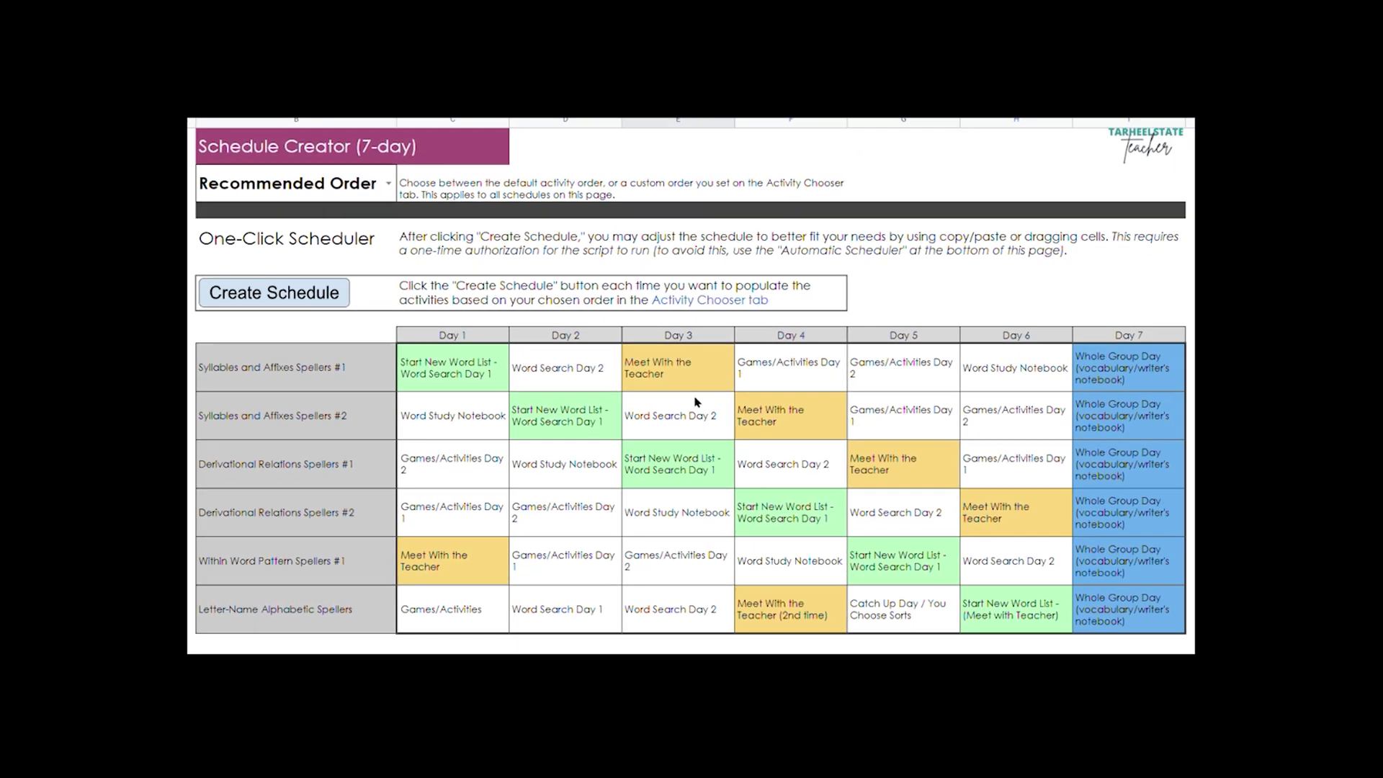
left_click(735, 453)
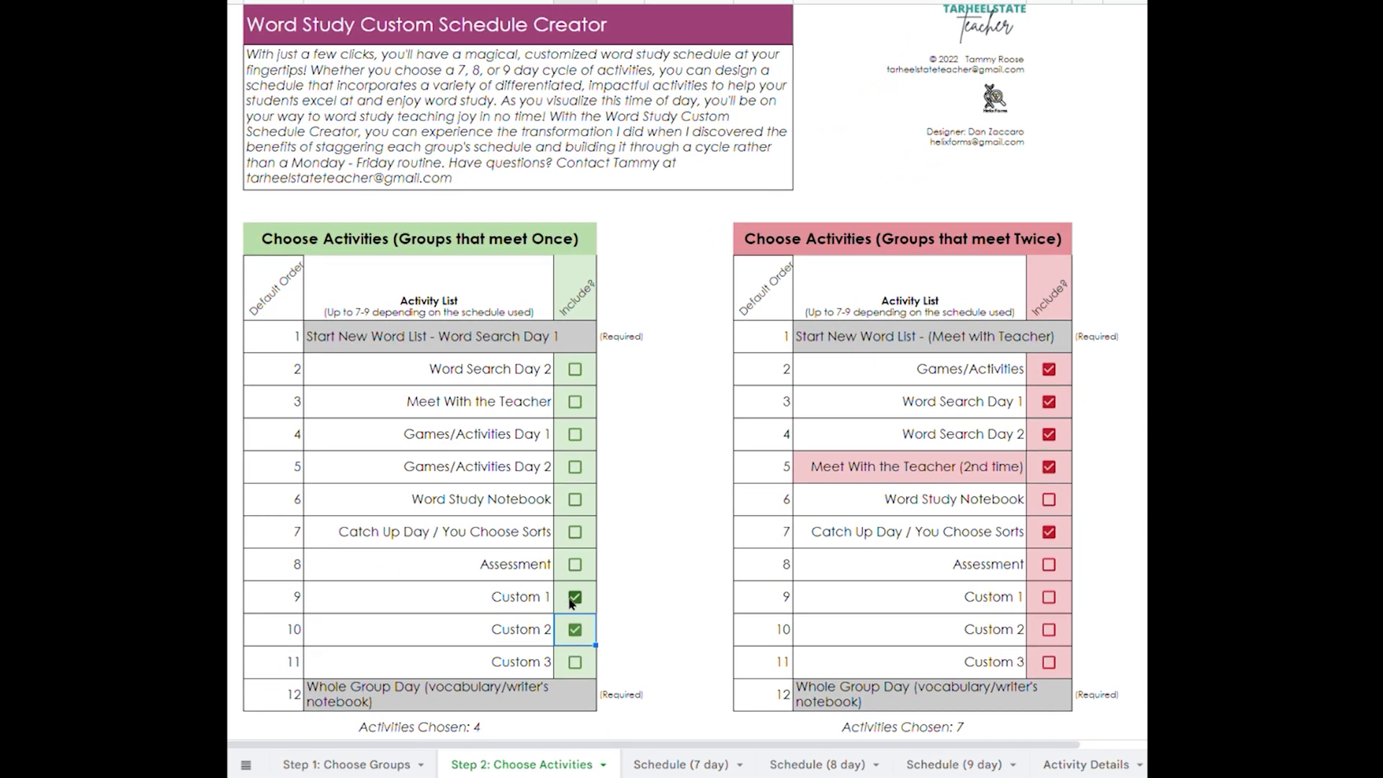
For groups that meet once, exclude Custom 1 and Custom 2 and include Word Search Day 2 through Word Study Notebook.
left_click(575, 597)
left_click(575, 629)
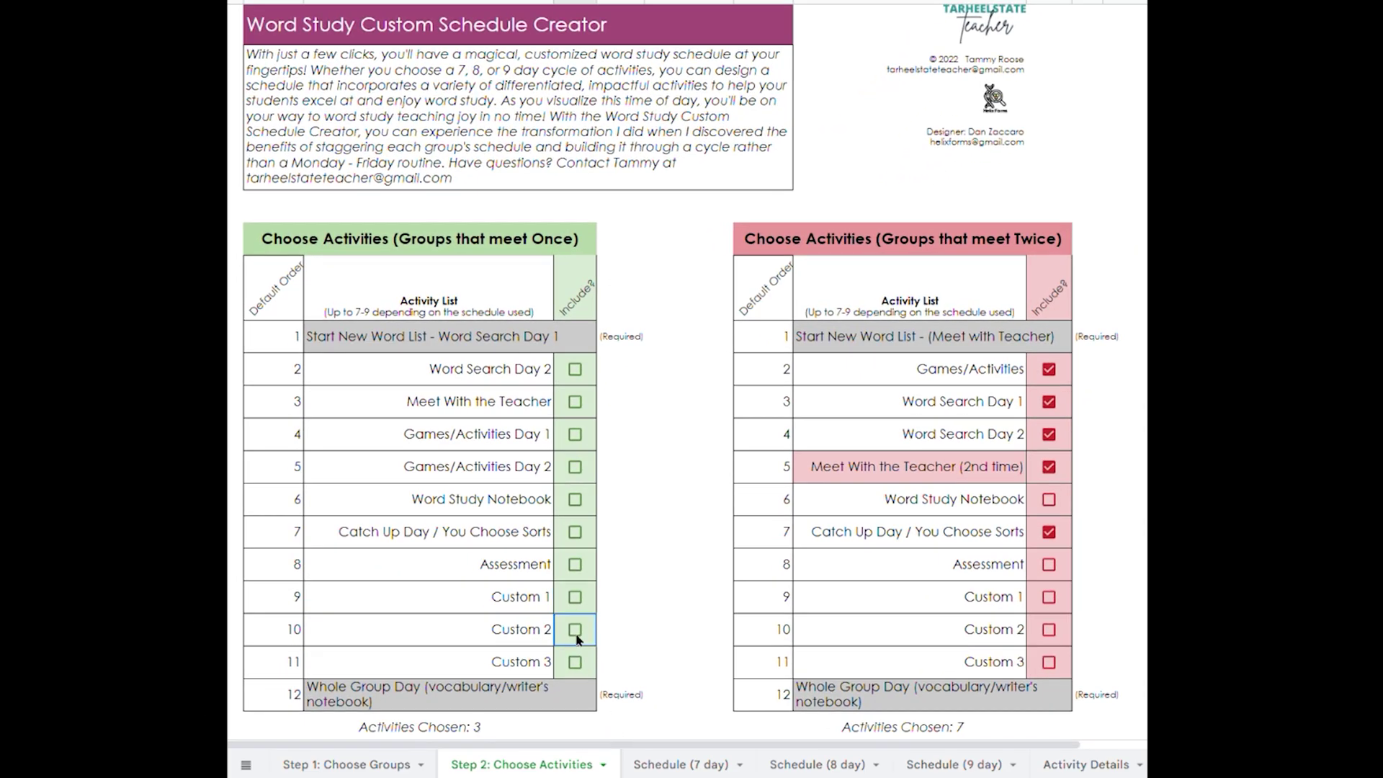
left_click(575, 532, "shift")
key("space")
left_click(663, 559)
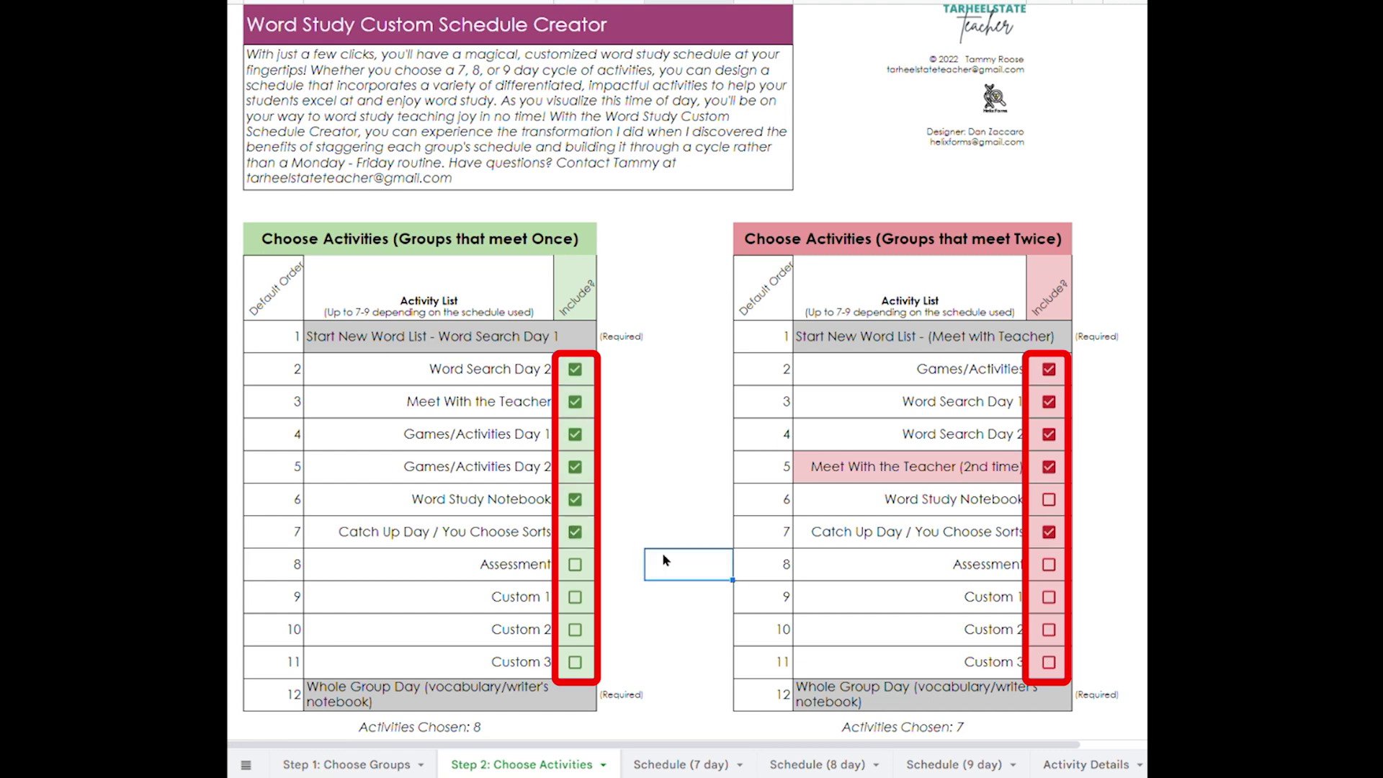
left_click(575, 531)
For groups that meet twice, include Word Study Notebook, exclude Word Search Day 1 and keep Catch Up Day / You Choose Sorts included.
left_click(1049, 499)
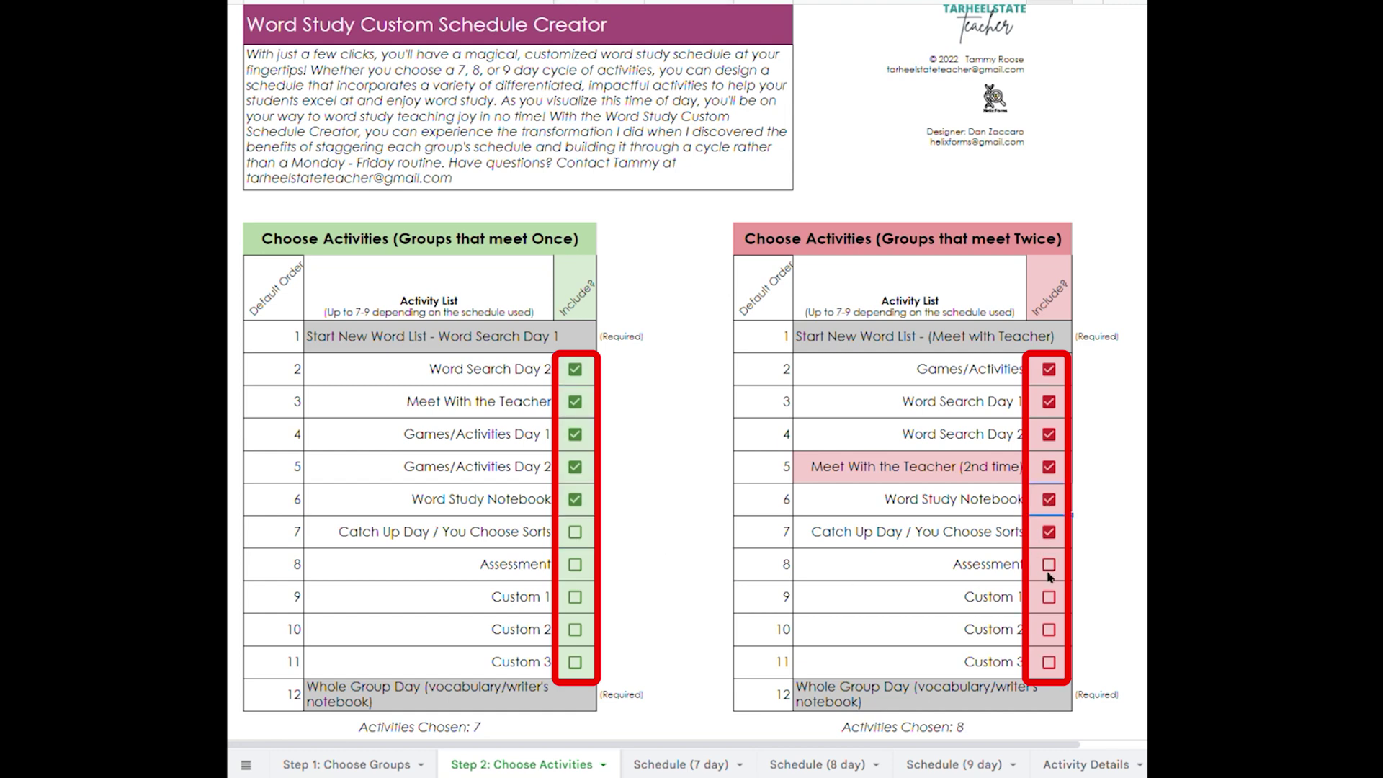
left_click(1049, 532)
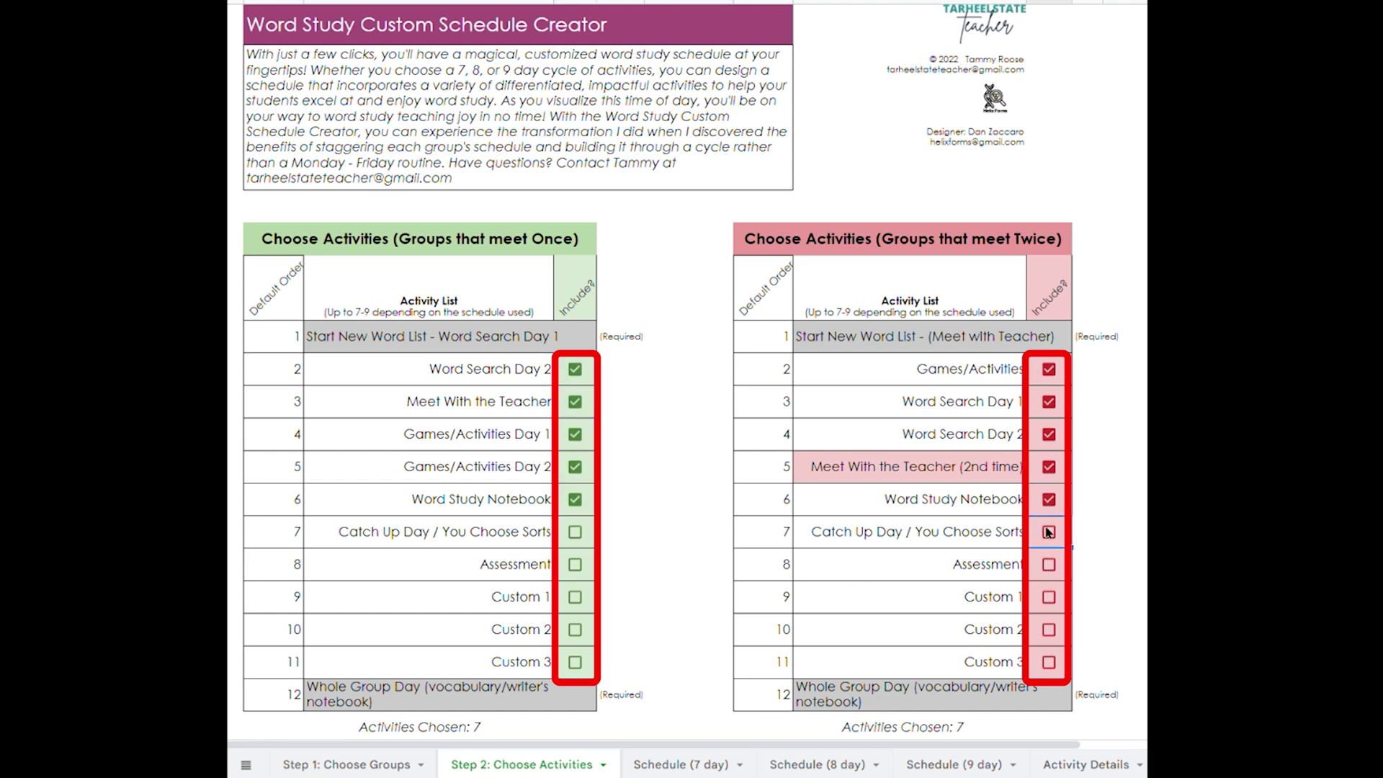
left_click(1050, 404)
left_click(1050, 532)
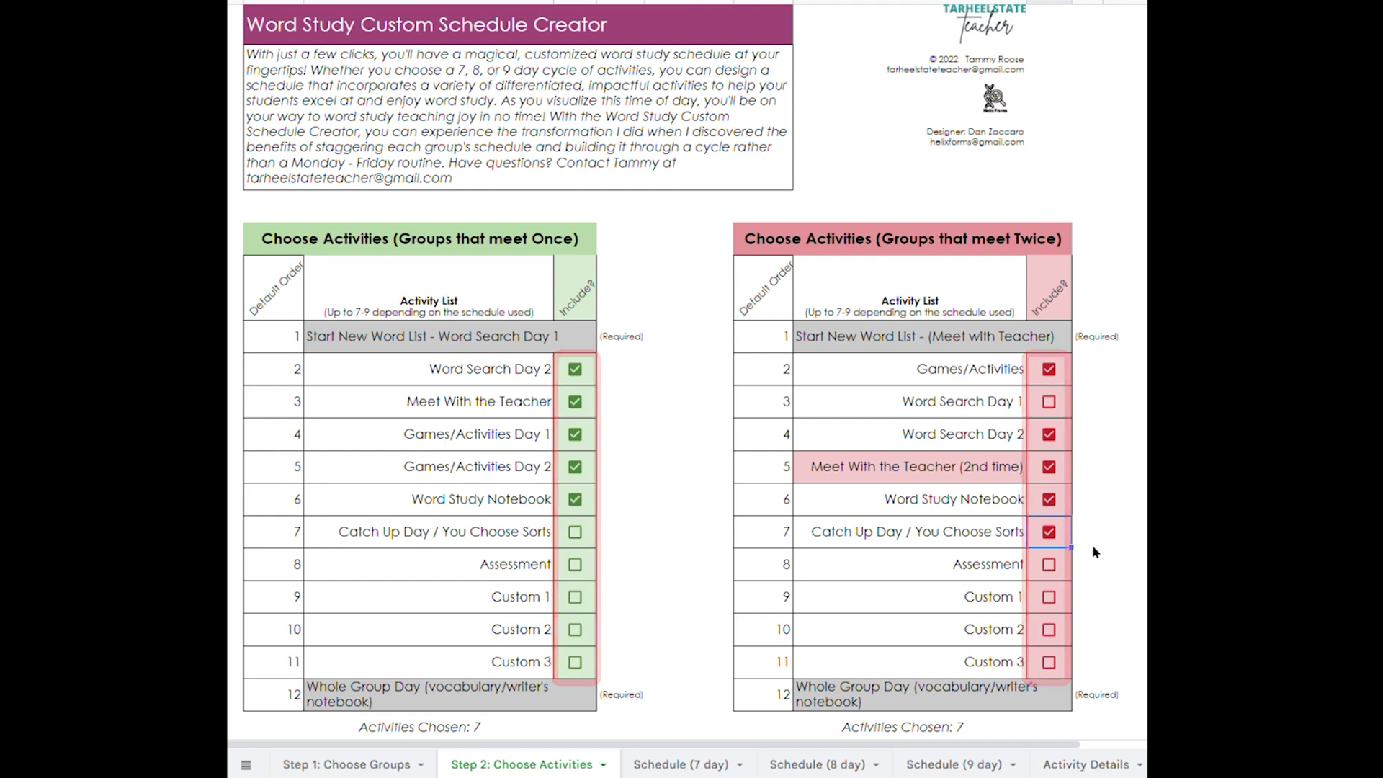
Set the custom order for once-meeting groups: Word Search Day 2, Games/Activities Day 1, Word Study Notebook, Meet With the Teacher, Games/Activities Day 2.
scroll(1092, 544, "right", 5)
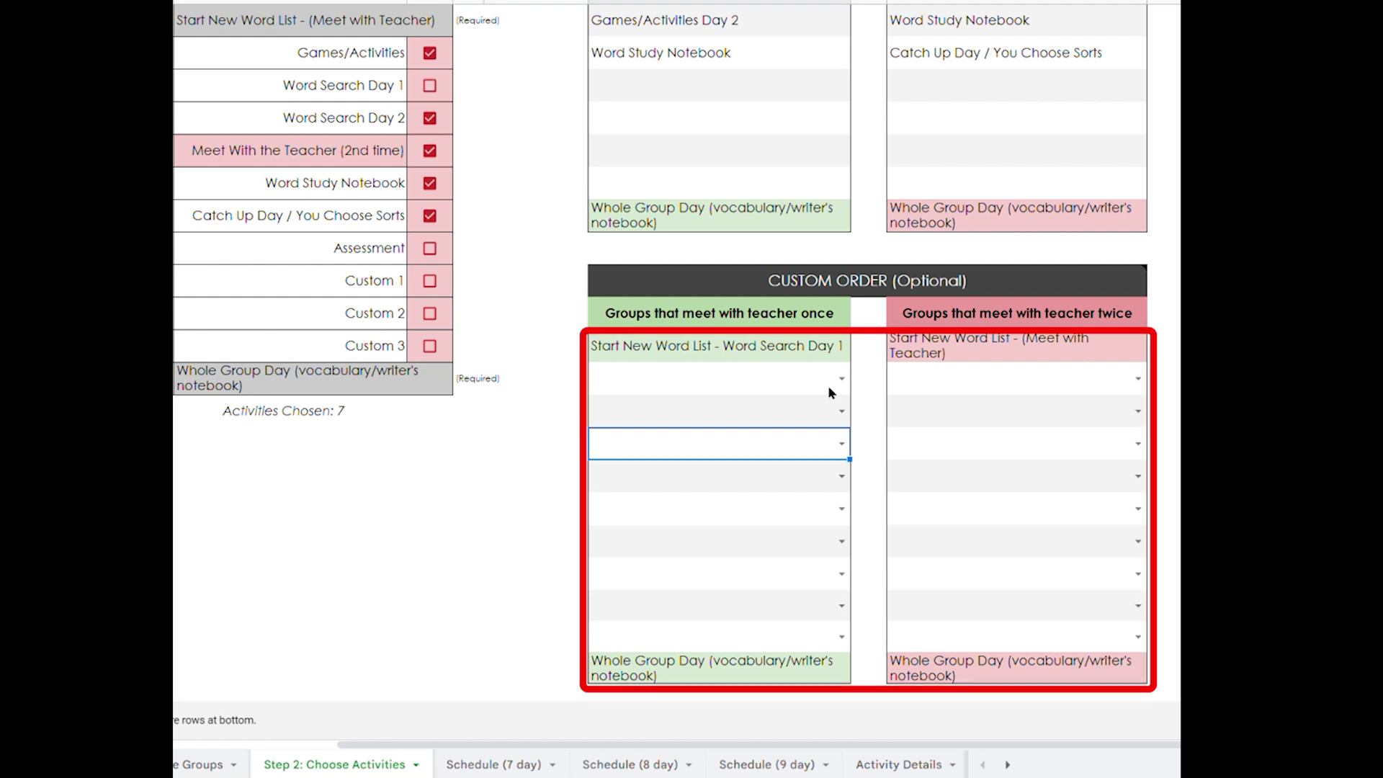
left_click(841, 378)
left_click(838, 407)
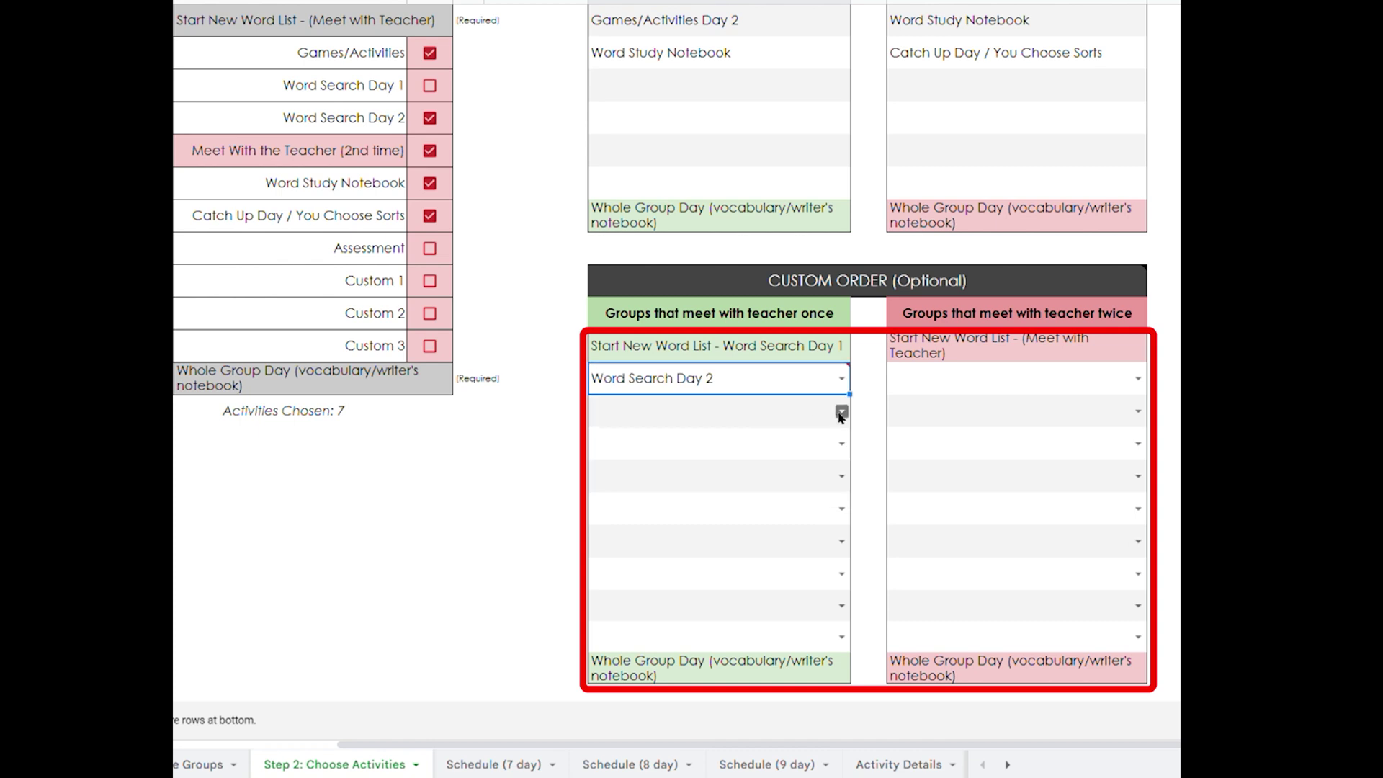
left_click(841, 411)
left_click(724, 467)
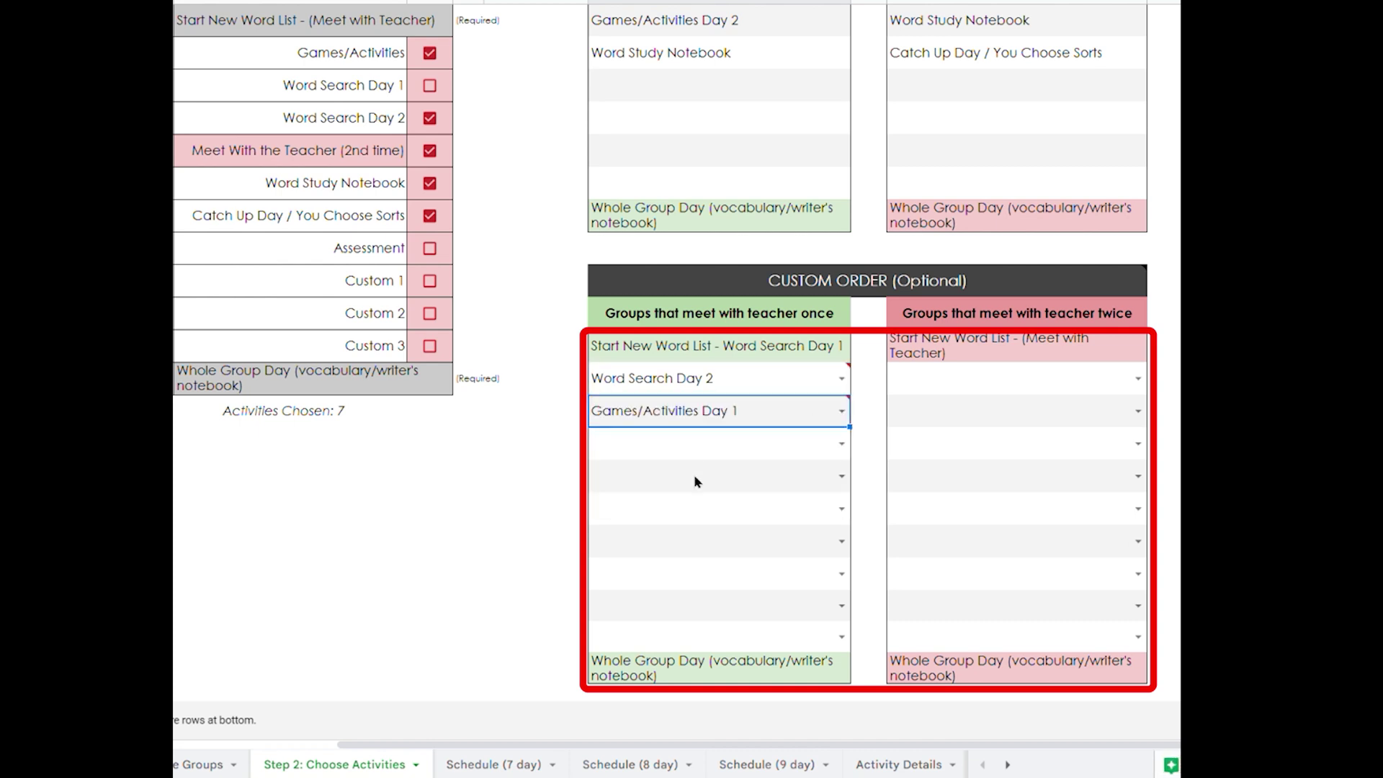
left_click(841, 444)
left_click(754, 514)
left_click(838, 478)
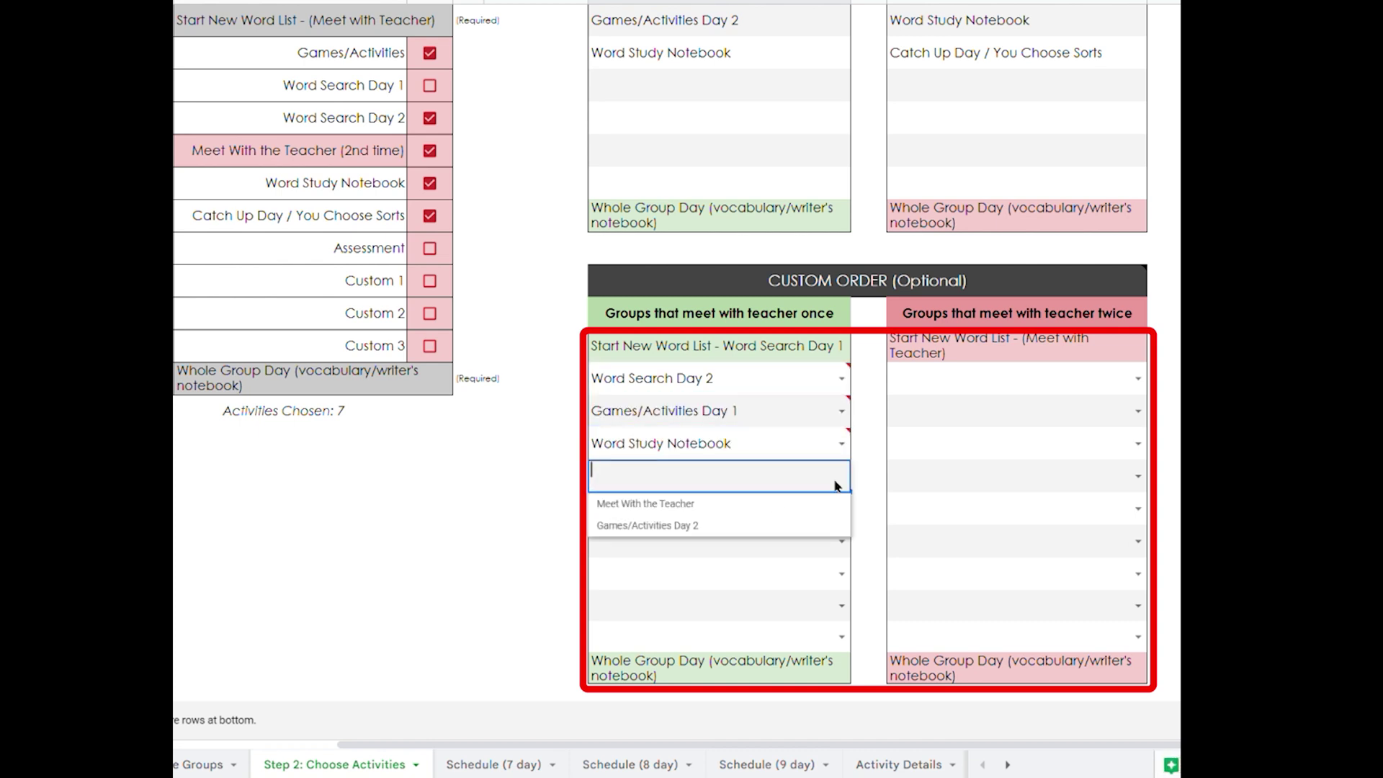
left_click(692, 504)
left_click(840, 509)
left_click(763, 537)
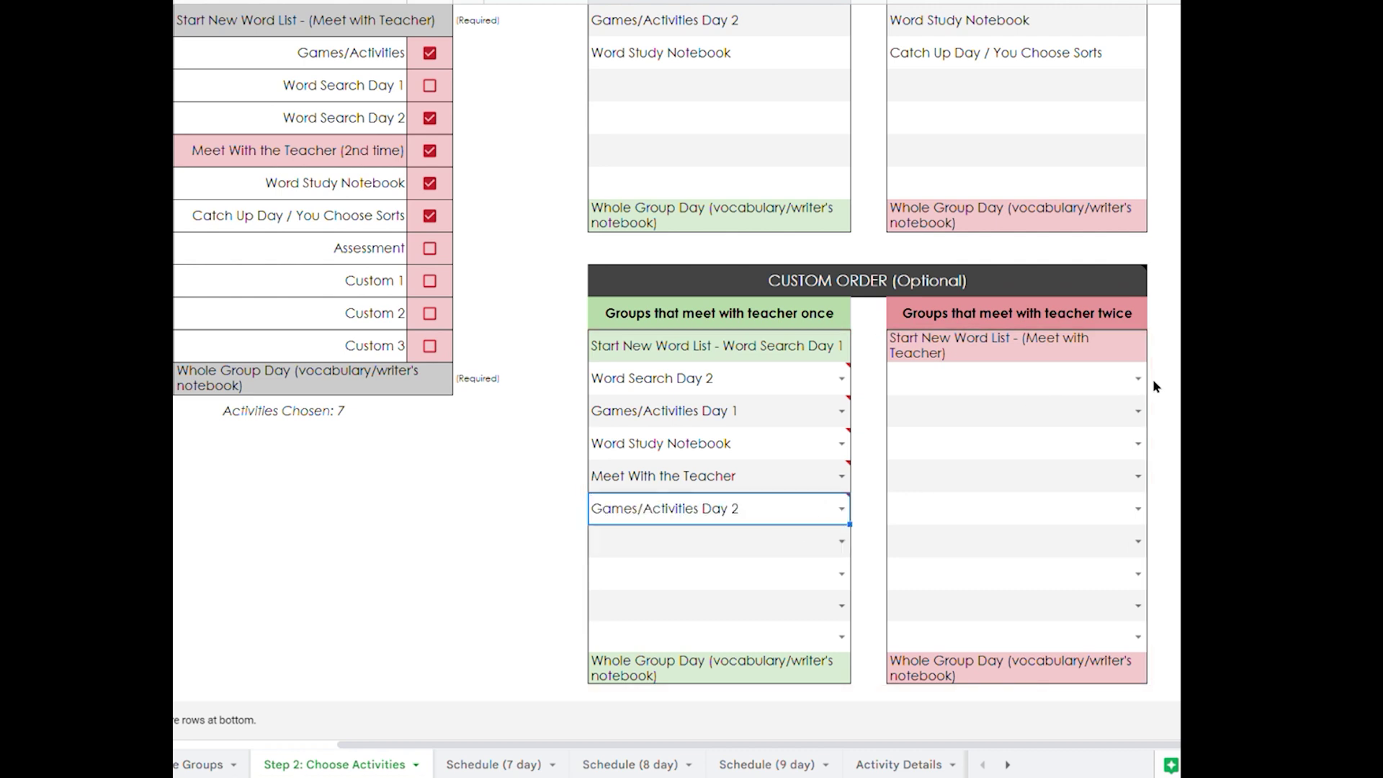
Set the custom order for twice-meeting groups: Word Search Day 2, Catch Up Day / You Choose Sorts, Meet With the Teacher (2nd time), Games/Activities, Word Study Notebook.
left_click(1138, 379)
left_click(1044, 431)
left_click(1137, 411)
left_click(1012, 498)
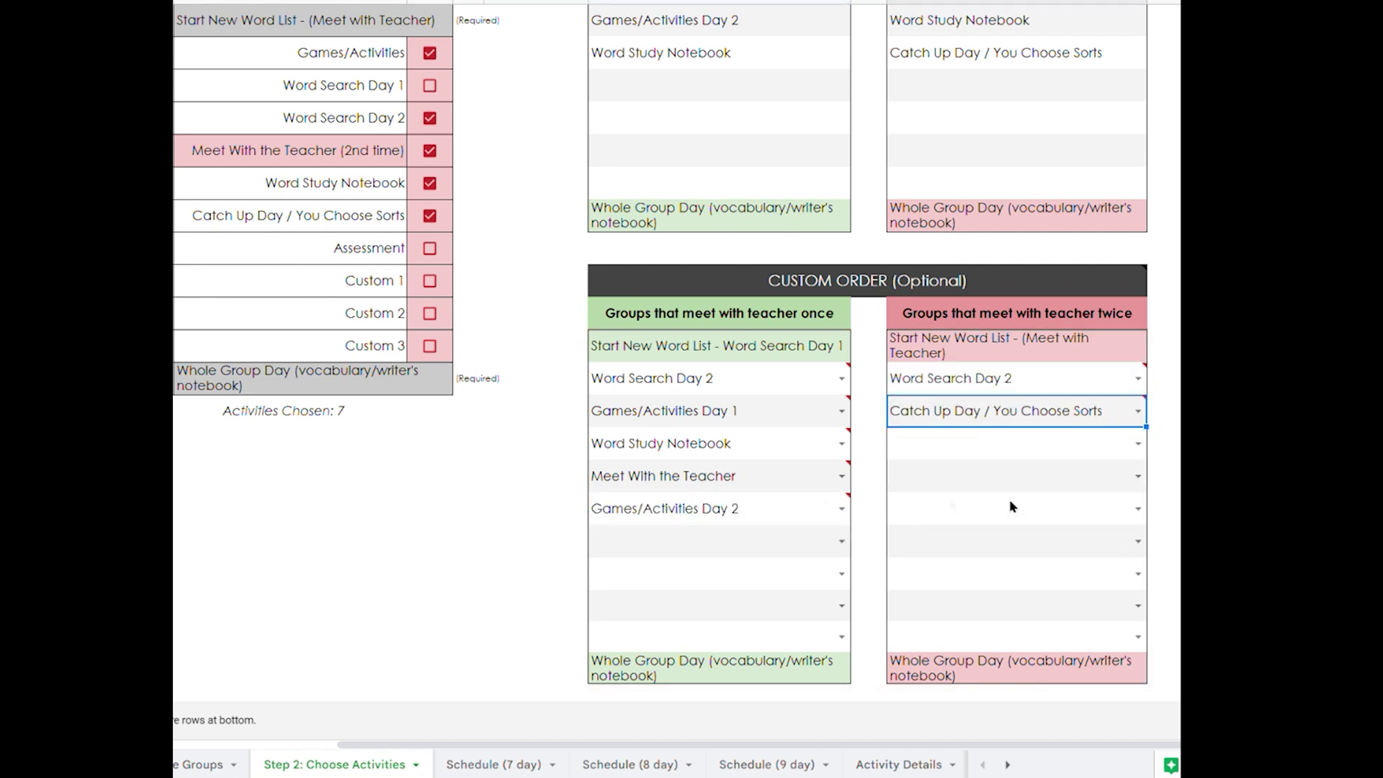
mouse_move(804, 480)
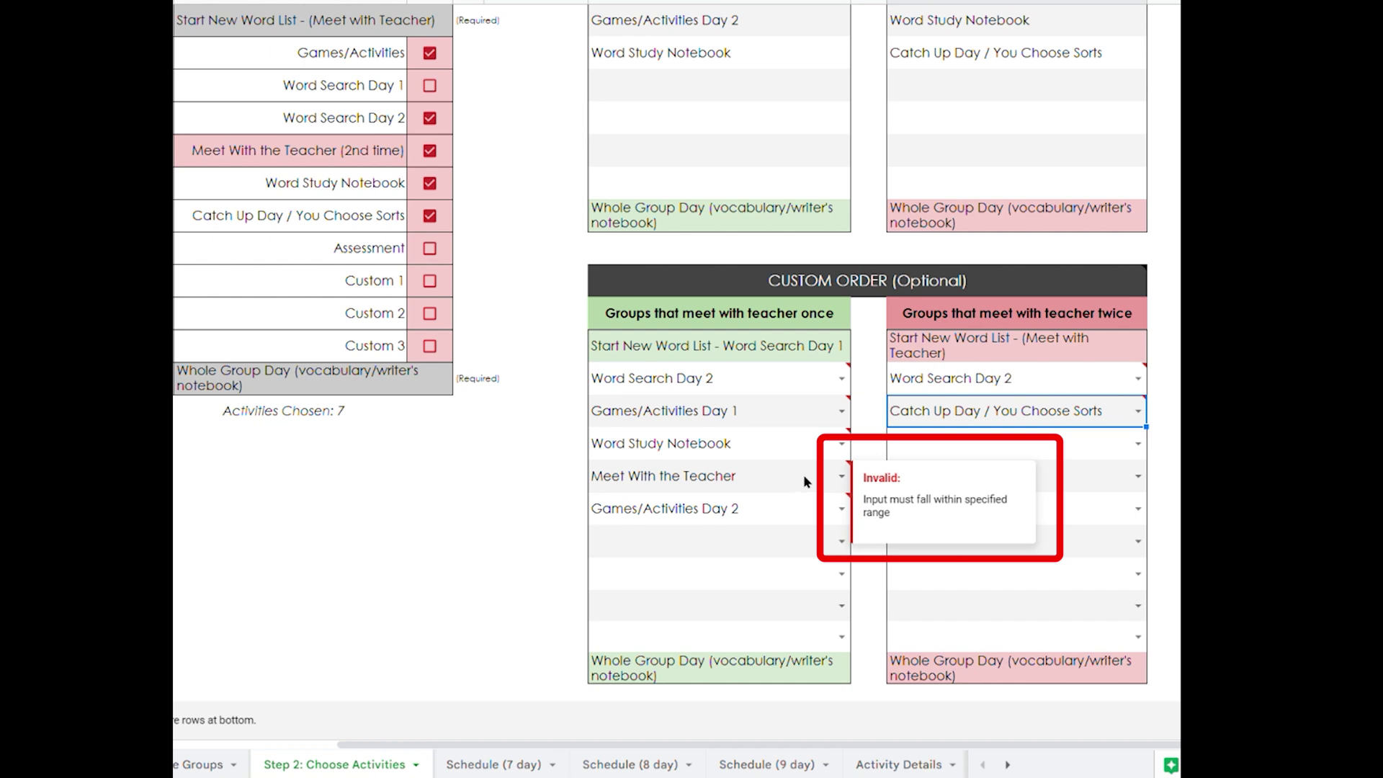
left_click(1138, 444)
left_click(1013, 503)
left_click(1127, 476)
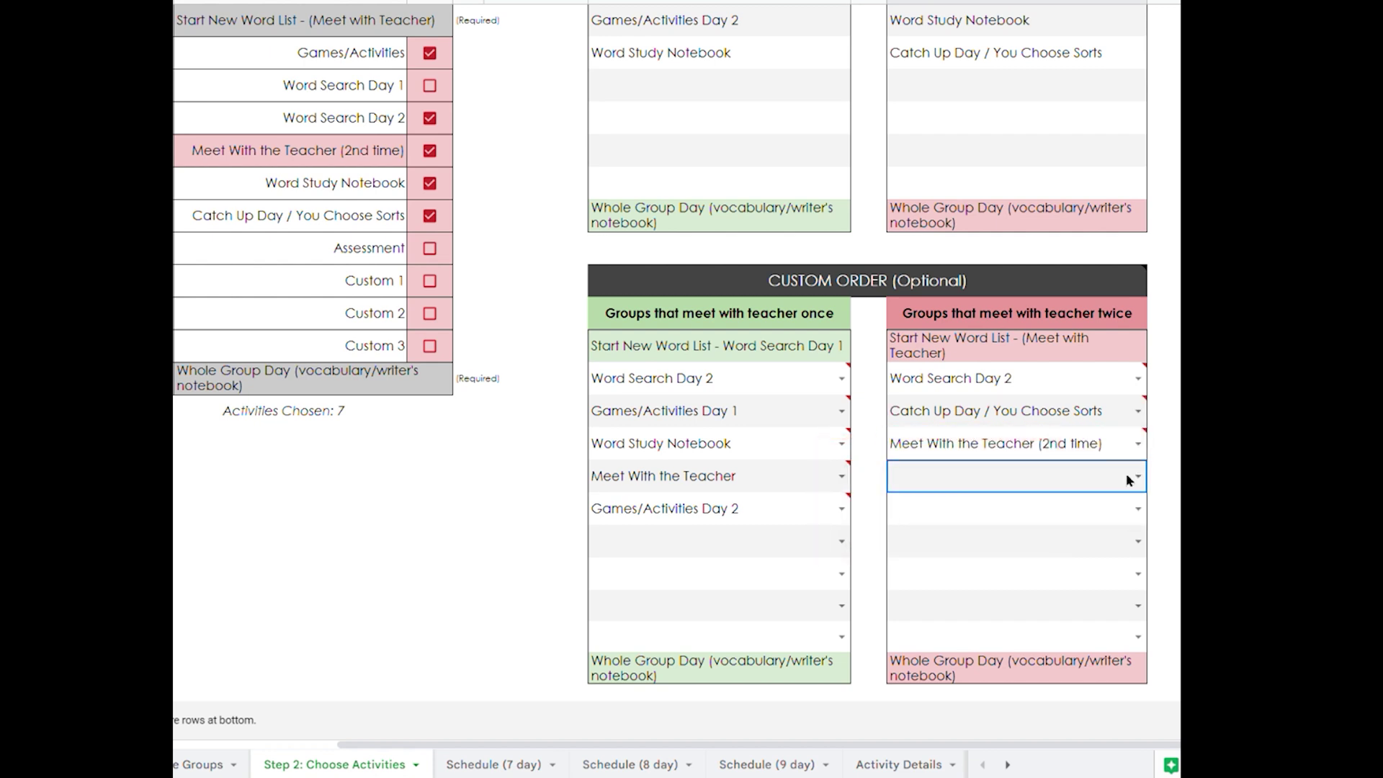
left_click(1013, 504)
left_click(1136, 509)
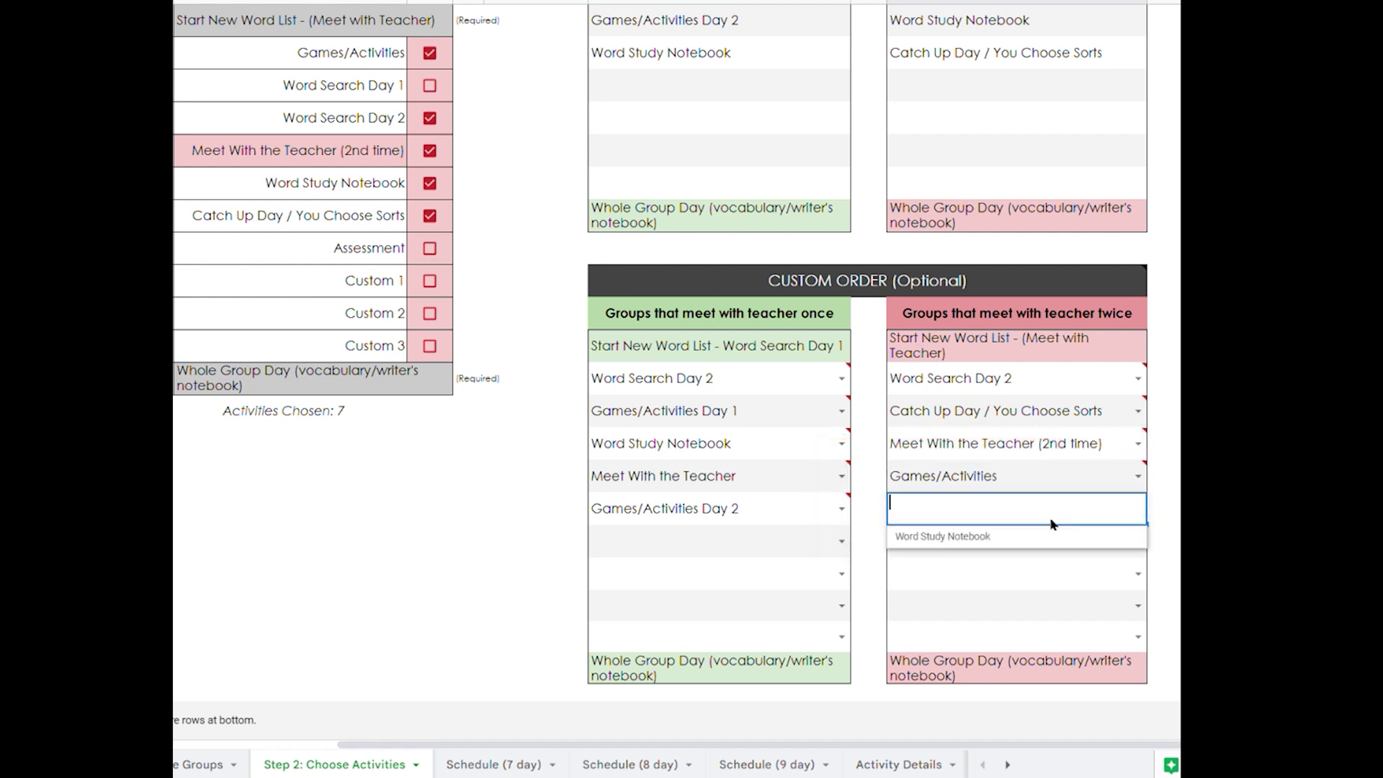
left_click(1035, 539)
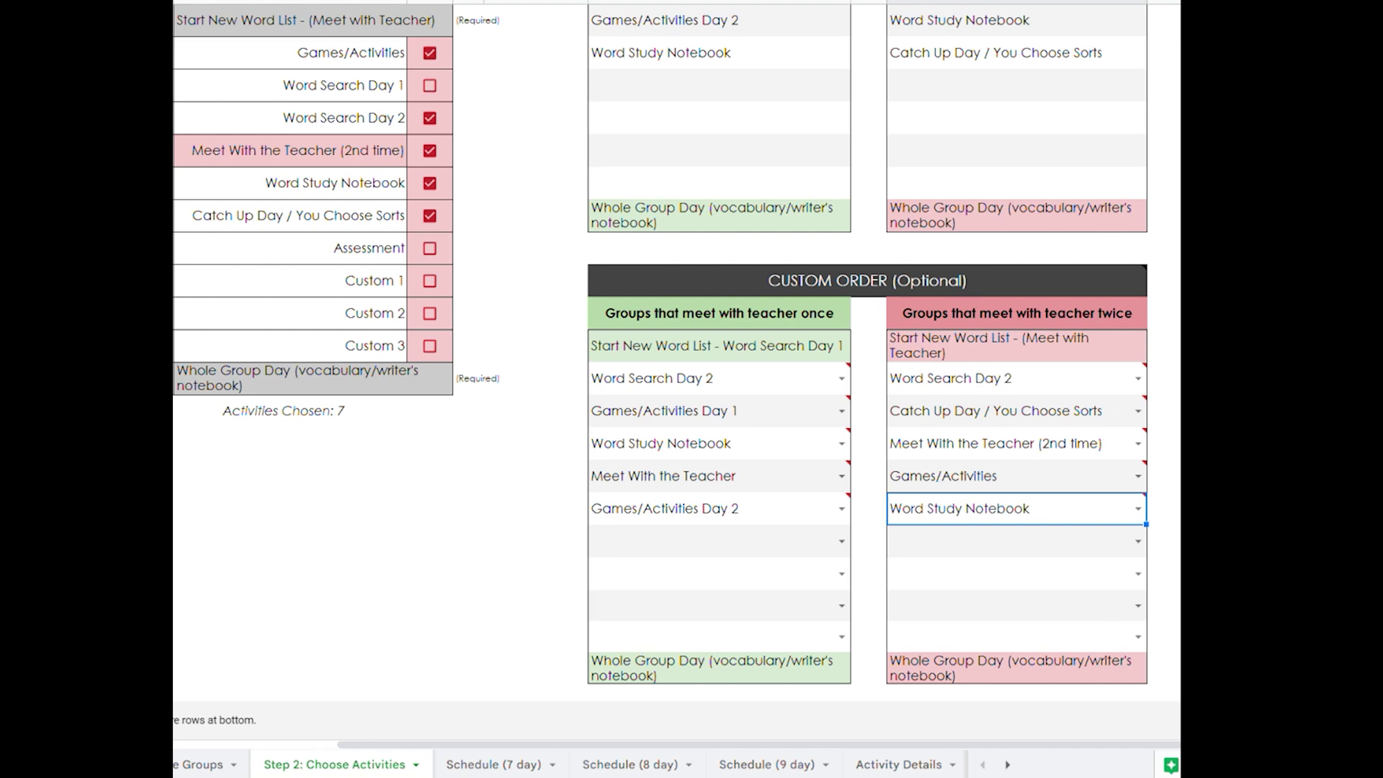
Look over the 7-day, 8-day and 9-day schedule sheets, and return to the 7-day schedule.
scroll(676, 372, "up", 5)
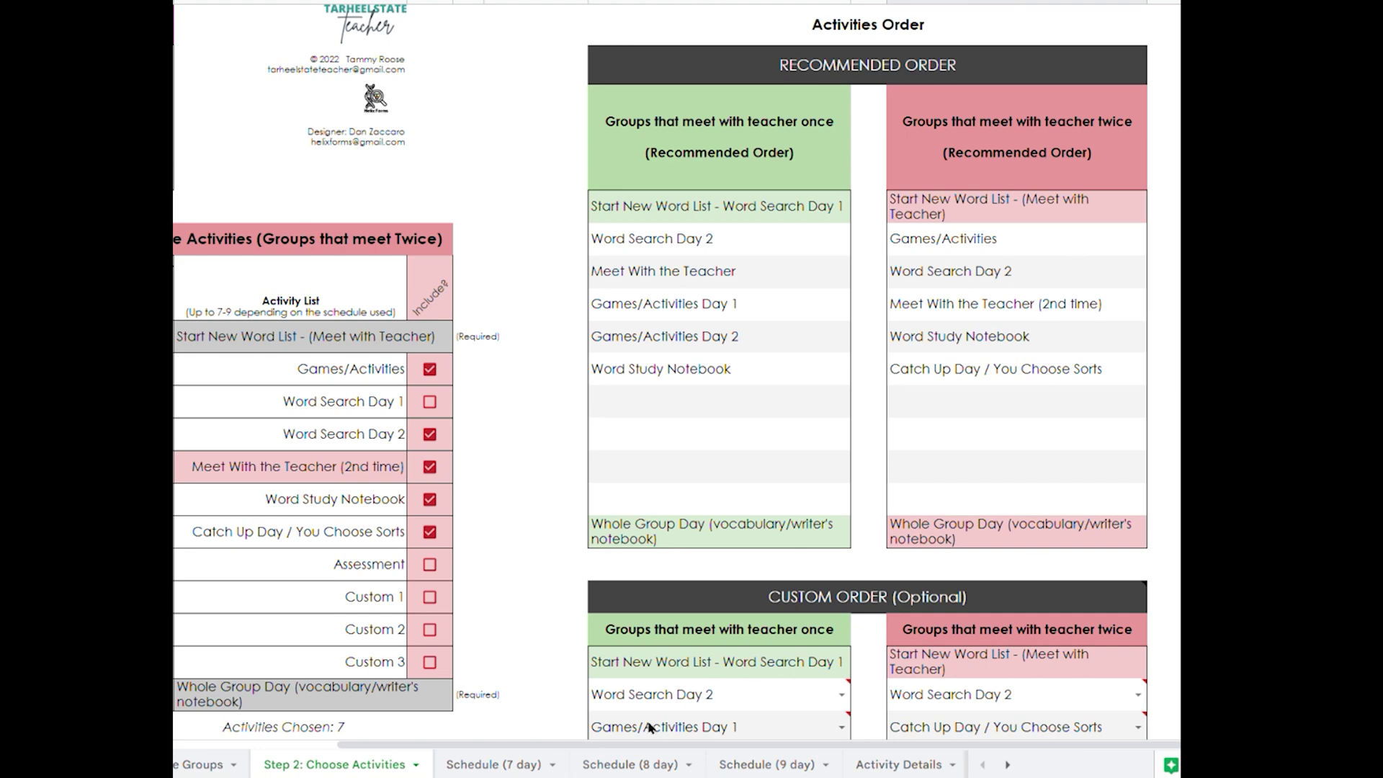
left_click(516, 768)
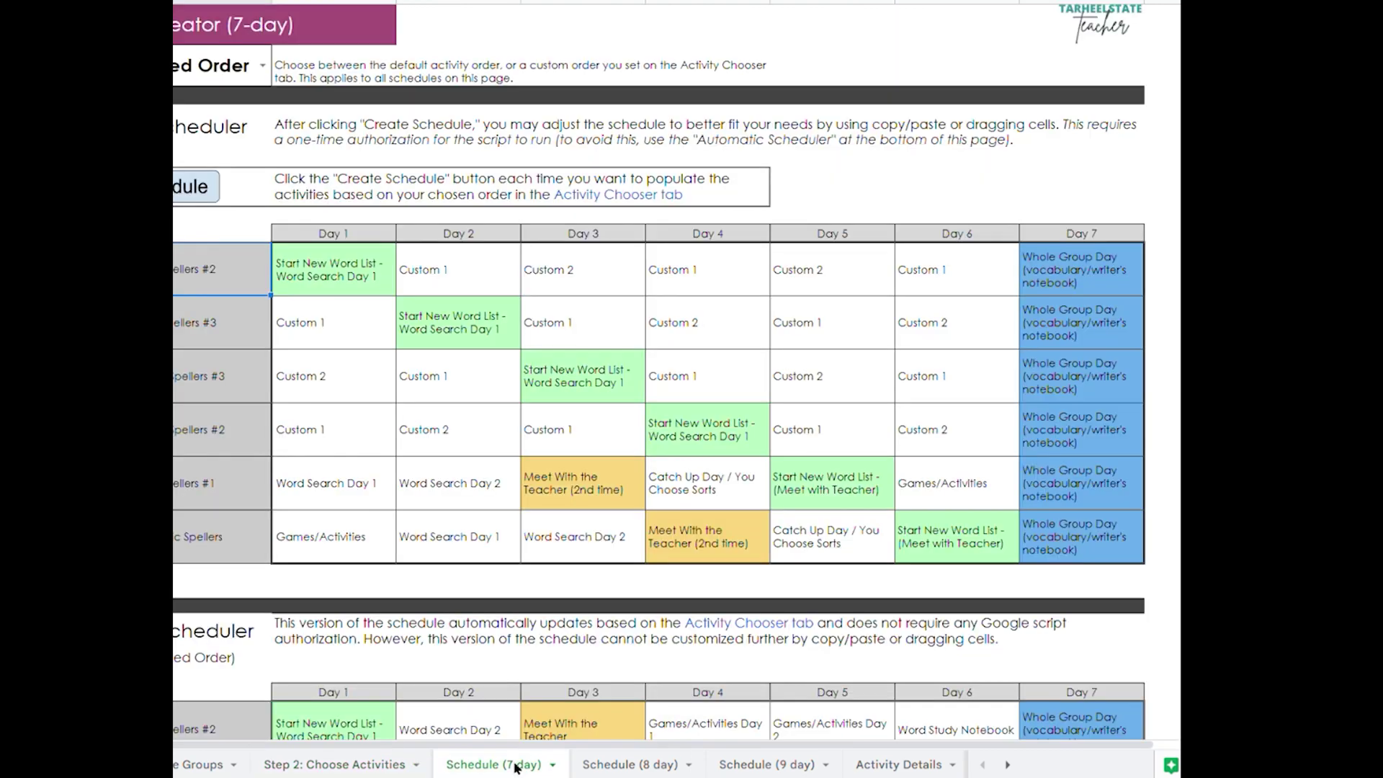
left_click(613, 765)
left_click(747, 768)
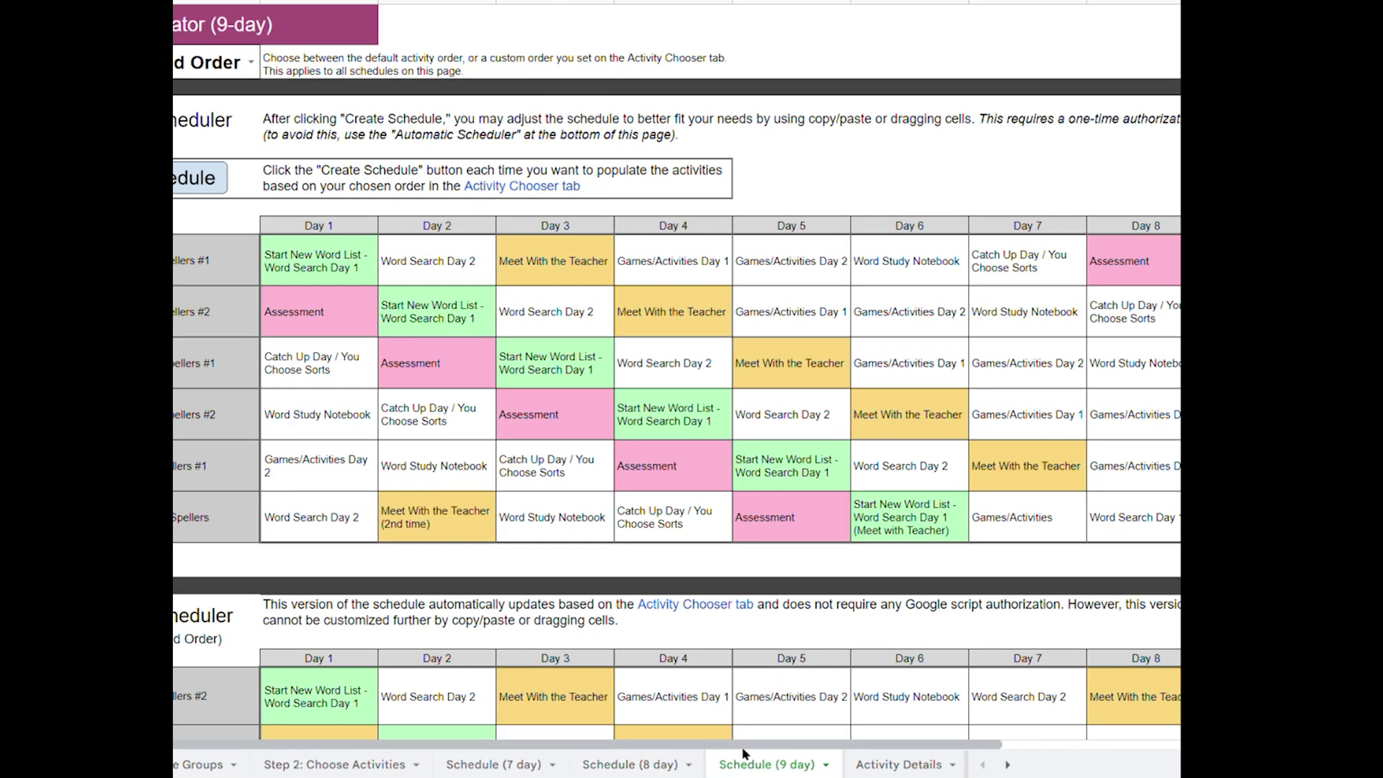
left_click(524, 768)
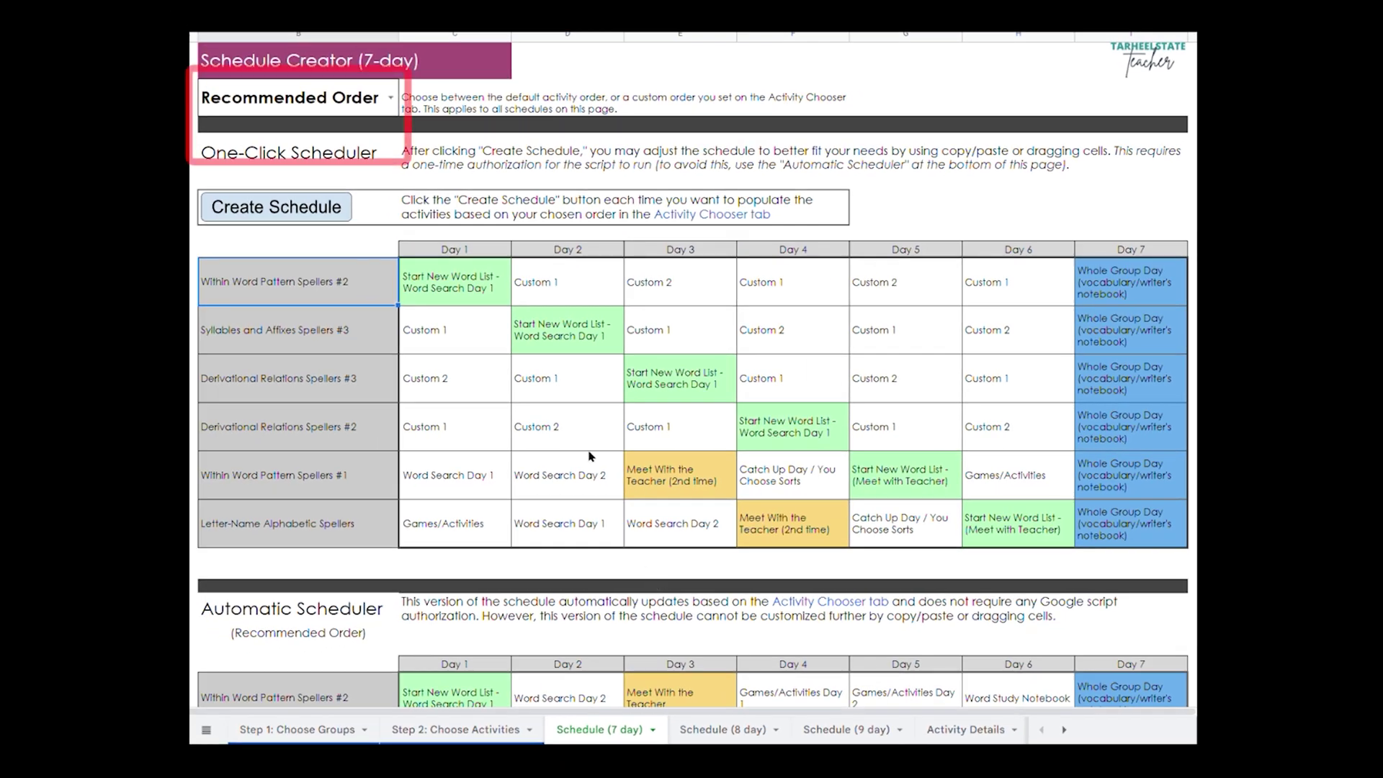
Try Custom Order as the 7-day schedule's activity order, and set it back to Recommended Order.
left_click(395, 99)
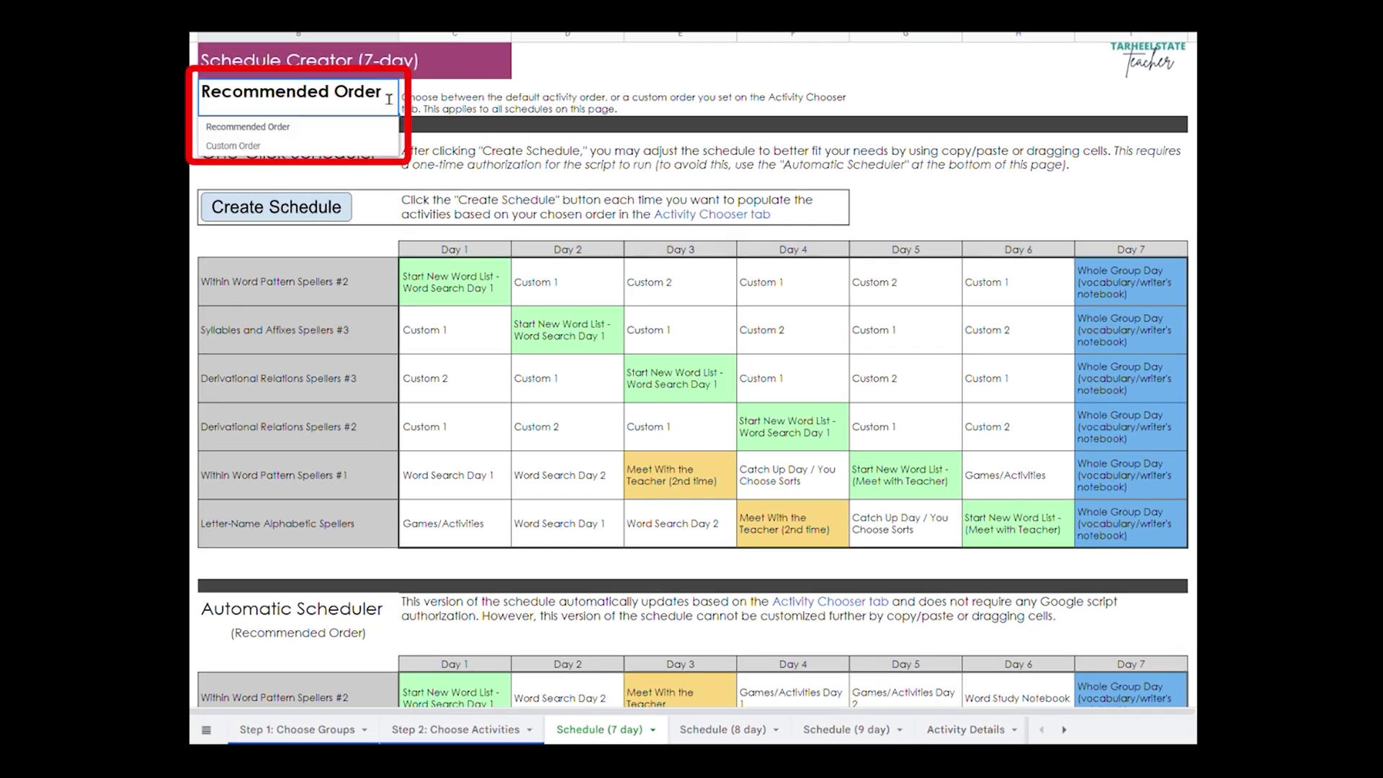
left_click(346, 146)
left_click(392, 97)
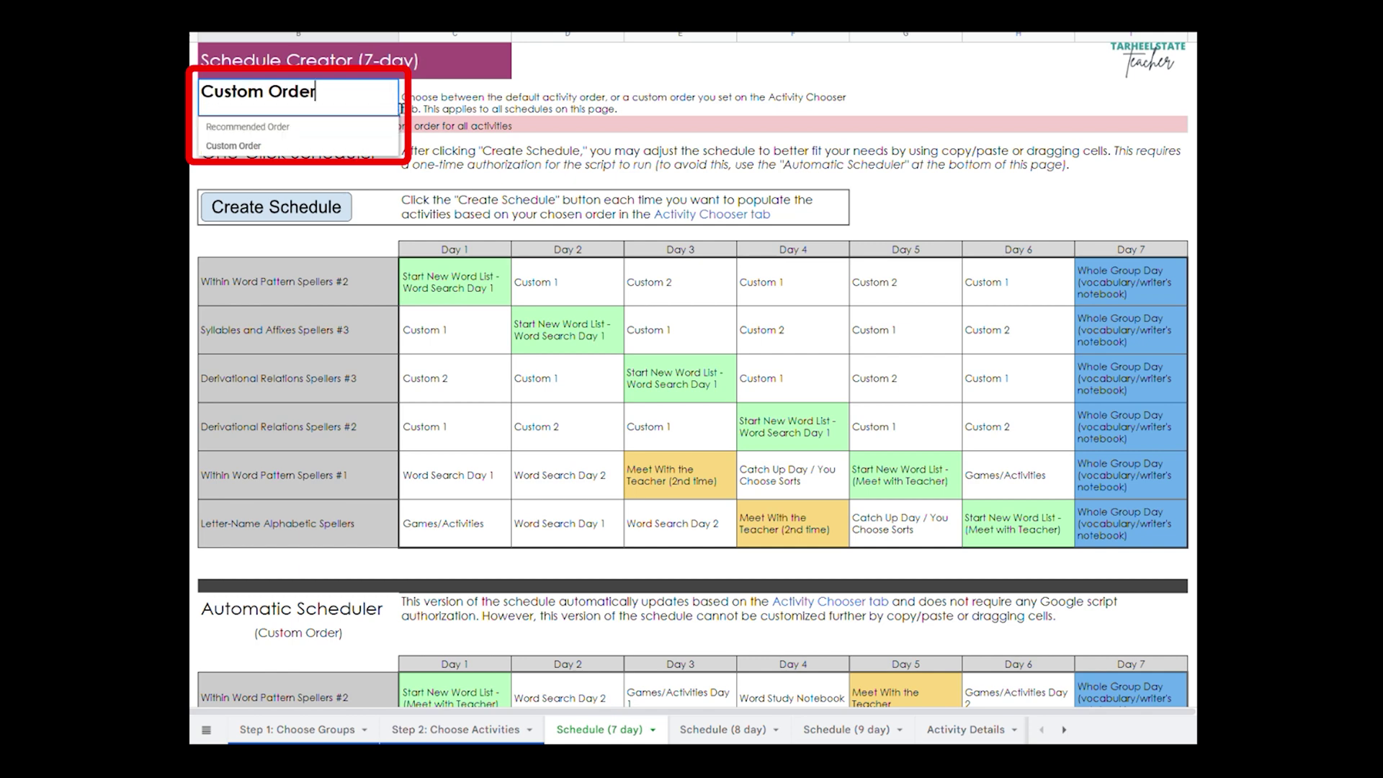
left_click(276, 130)
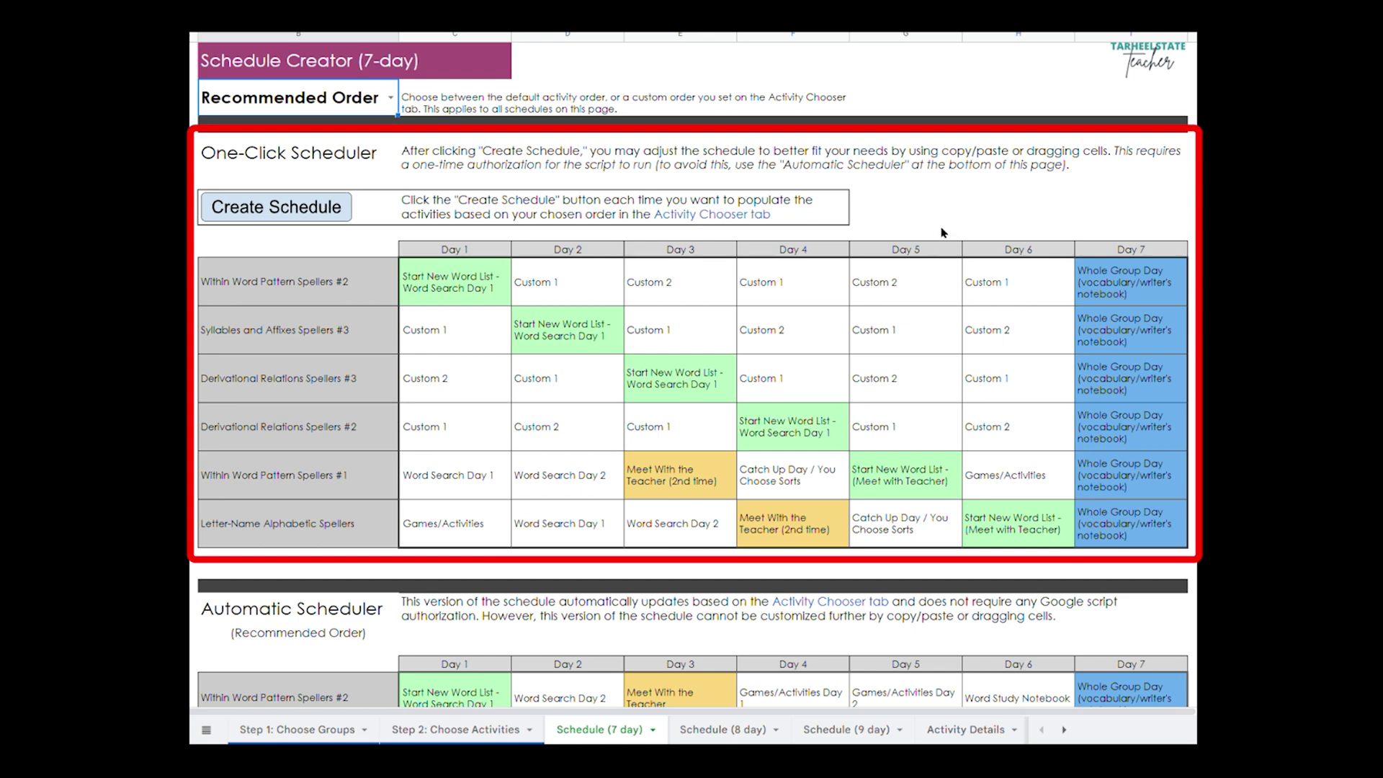
Create the One-Click Scheduler's 7-day schedule from the recommended activity order, and create it a second time.
left_click(304, 209)
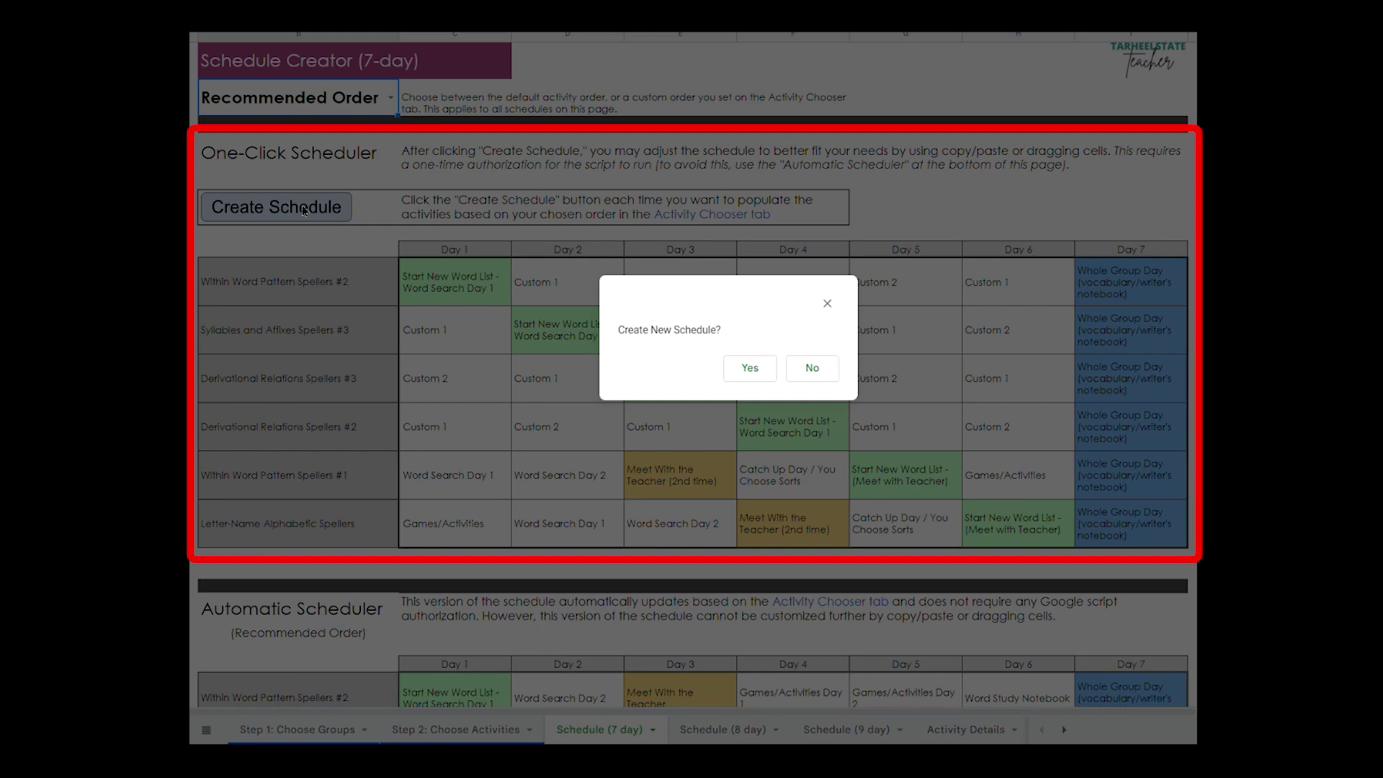
left_click(762, 369)
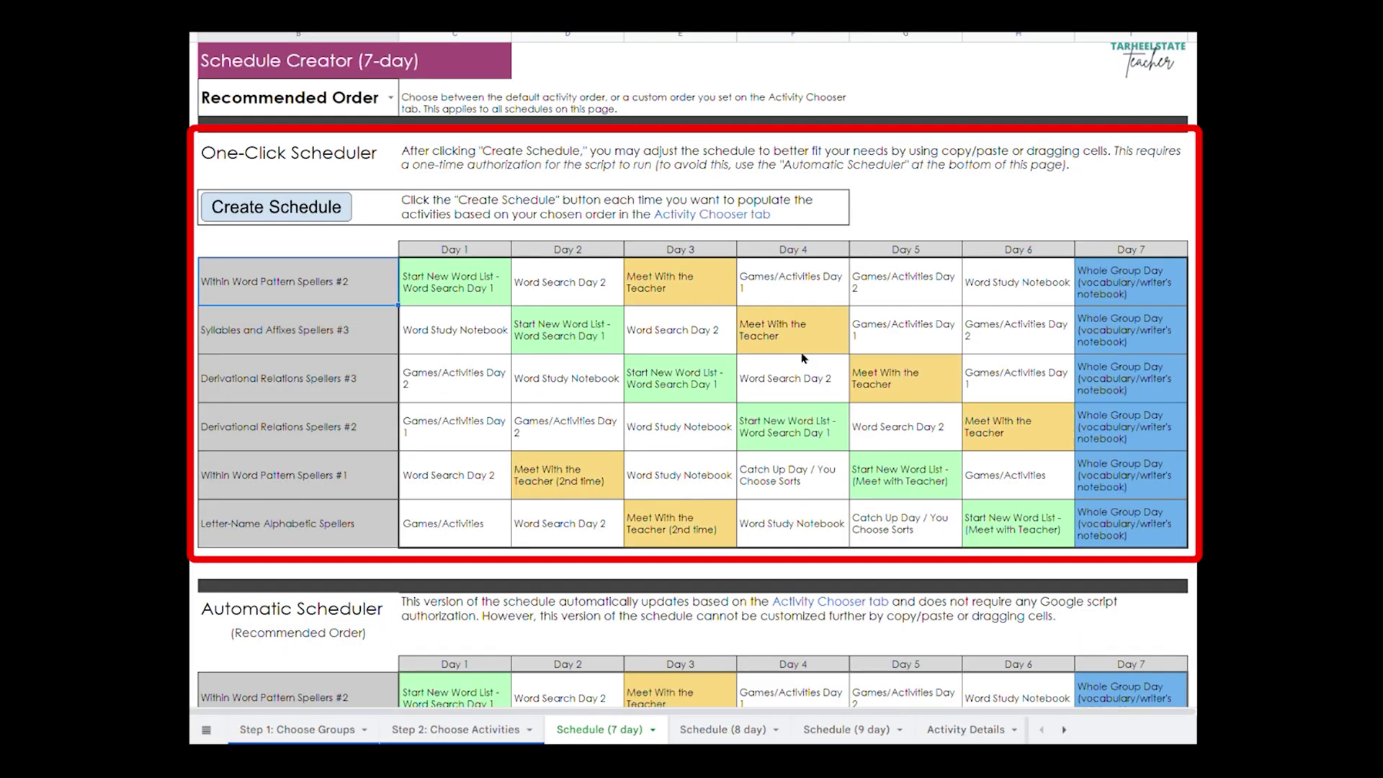
left_click(803, 433)
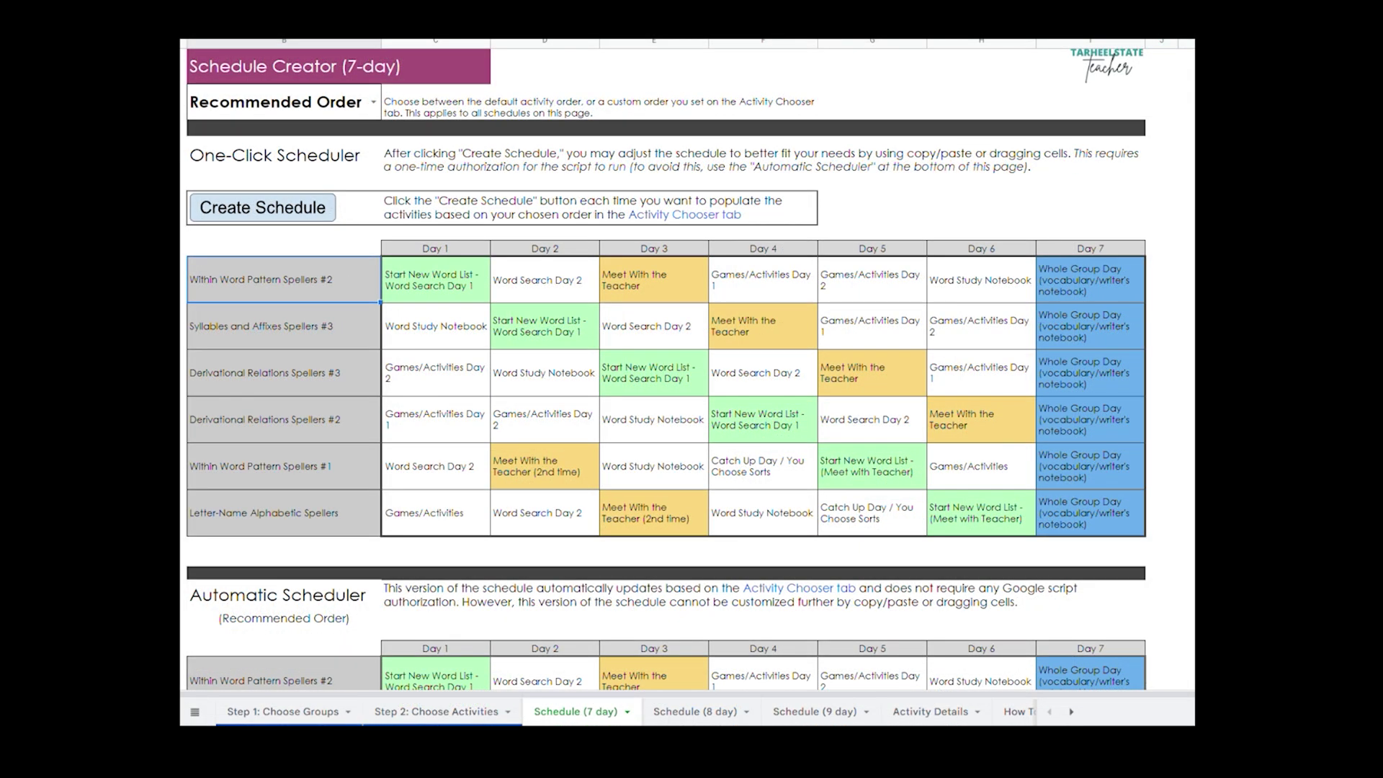
left_click(294, 215)
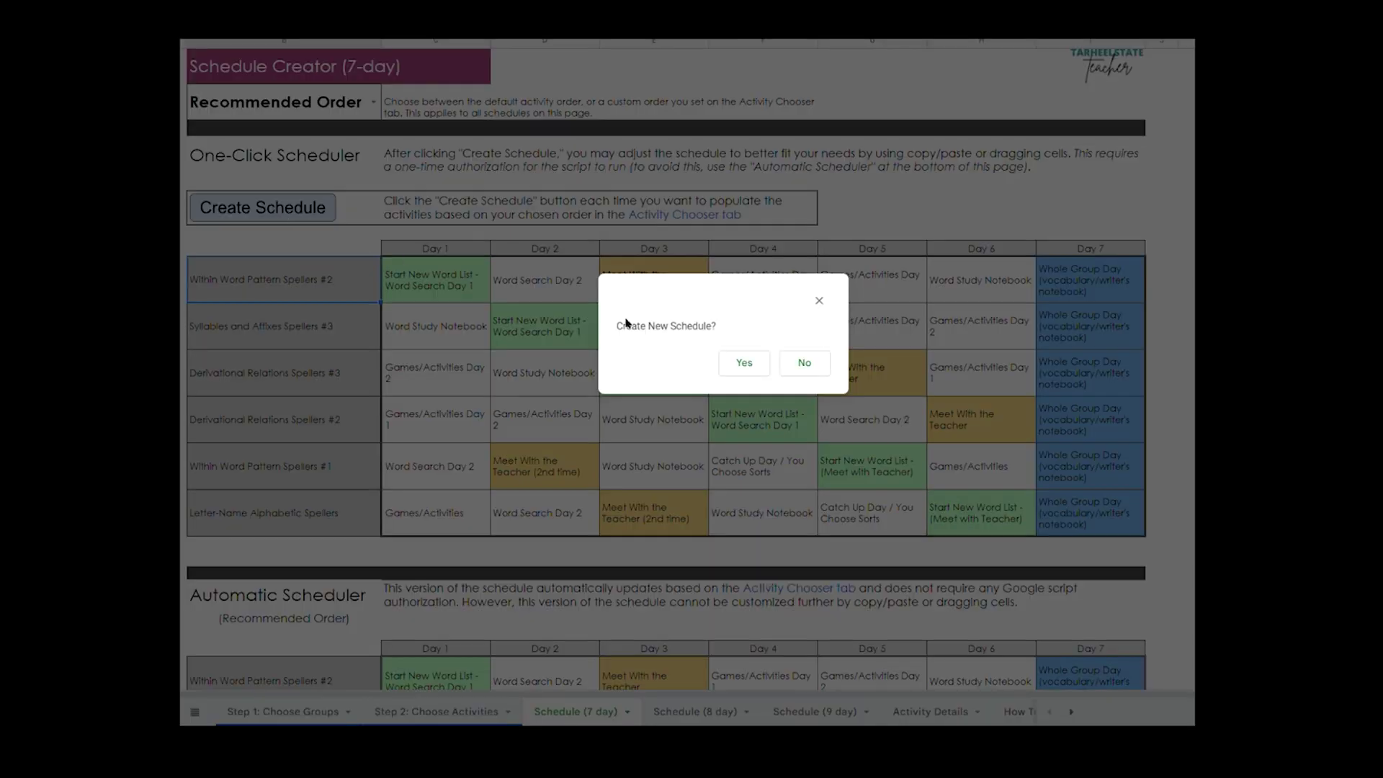
left_click(749, 366)
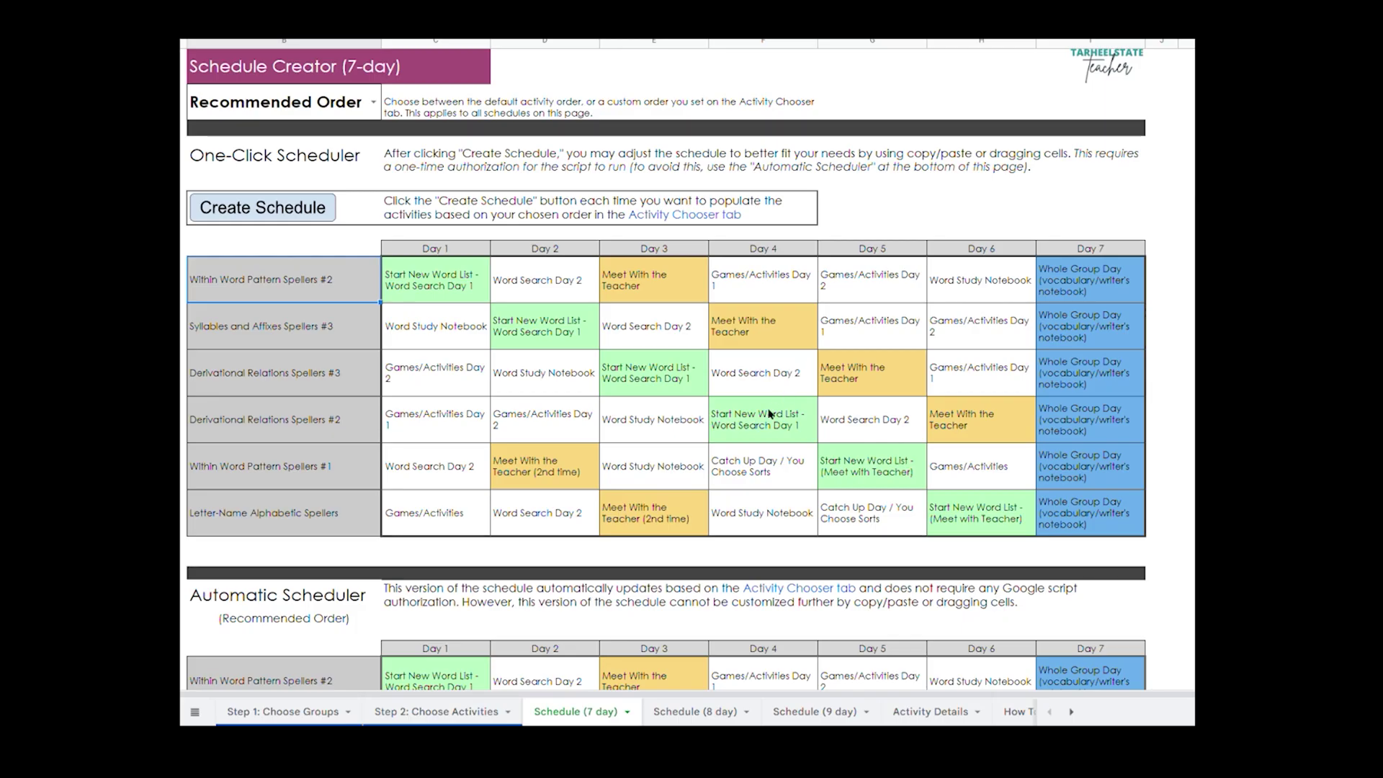
For Derivational Relations Spellers #2, put Start New Word List - Word Search Day 1 on Day 5 and Word Search Day 2 on Day 4.
left_click_drag(795, 441, 861, 405)
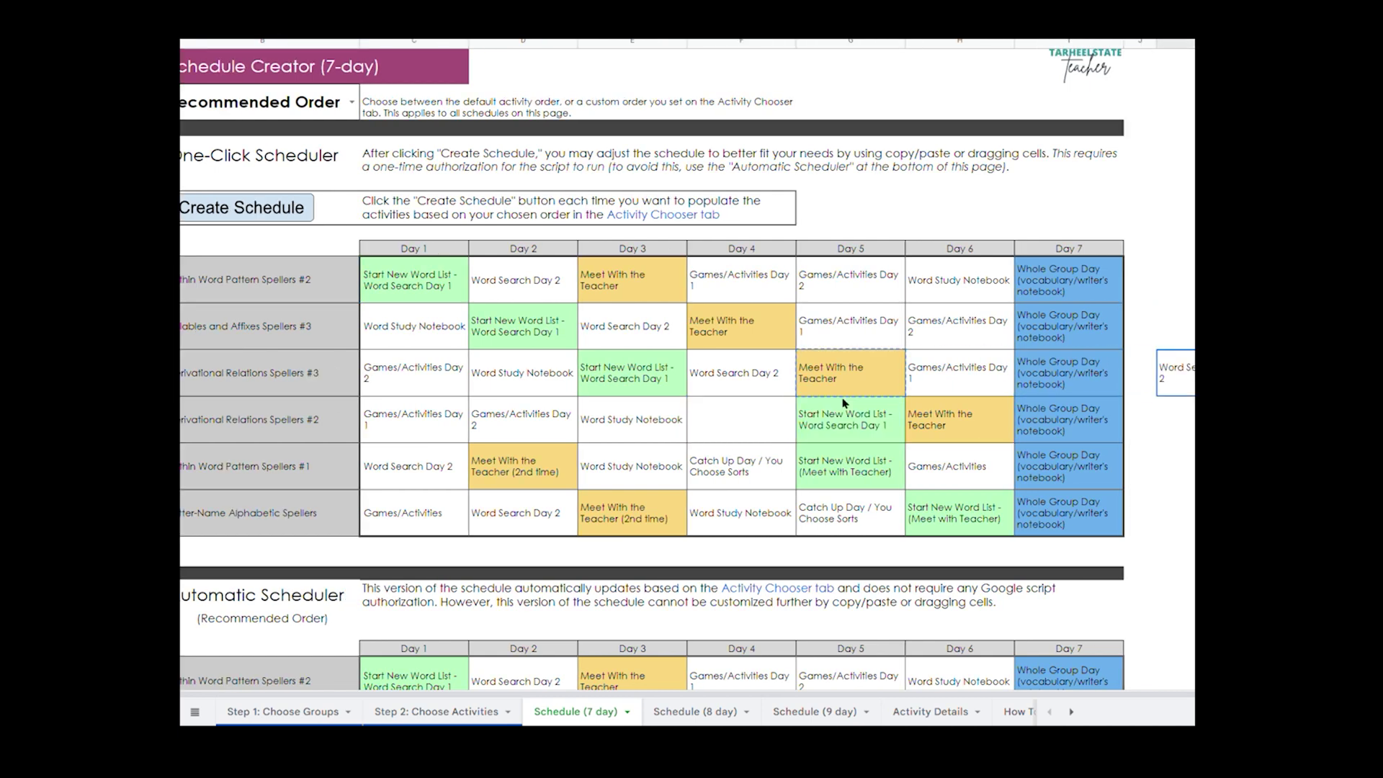
left_click(769, 422)
type("Word Search Day 2")
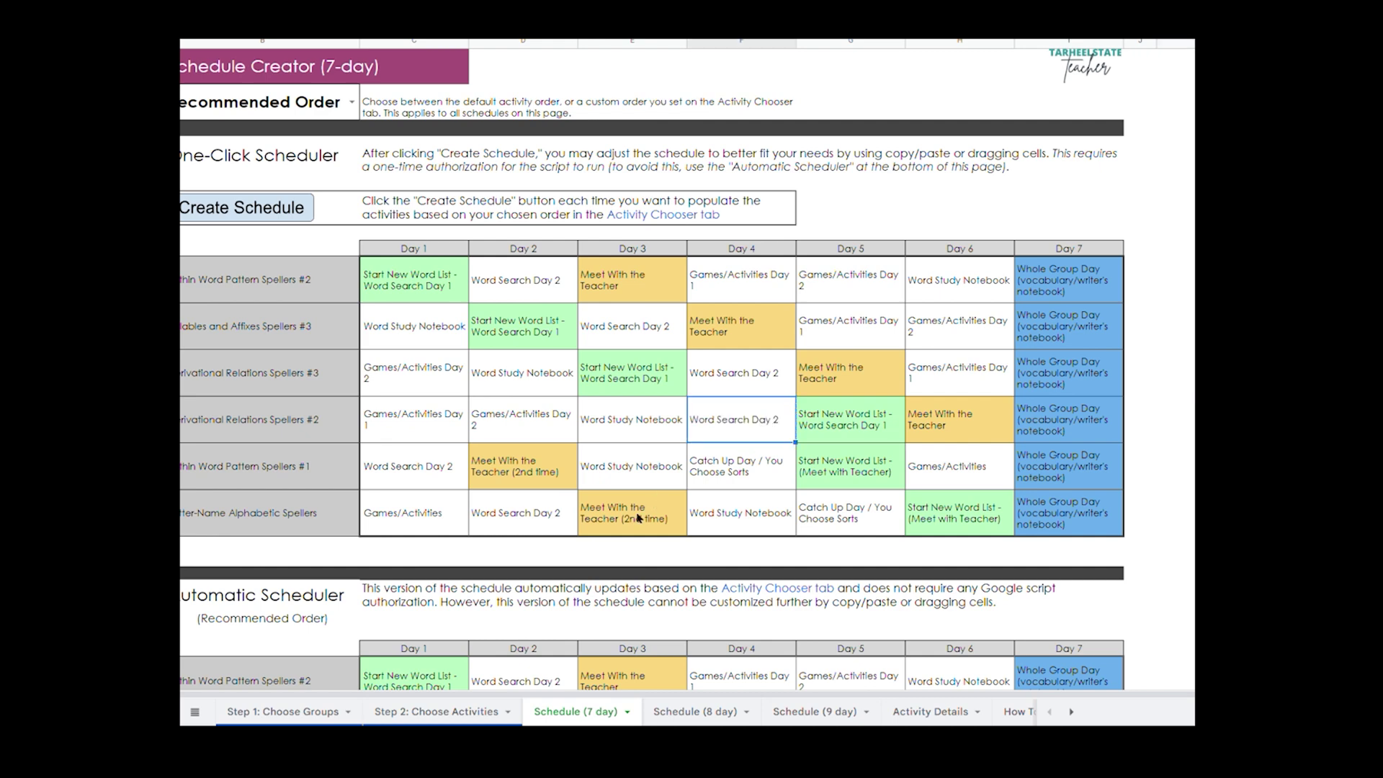
Copy Word Study Notebook from Day 3 to Day 4 in the Within Word Pattern Spellers #1 row.
left_click(624, 468)
key("ctrl+c")
left_click(749, 480)
key("ctrl+v")
Undo the Word Study Notebook copy and the Day 4 and Day 5 rearrangement in the One-Click Scheduler.
key("ctrl+z")
key("ctrl+z")
key("ctrl+z")
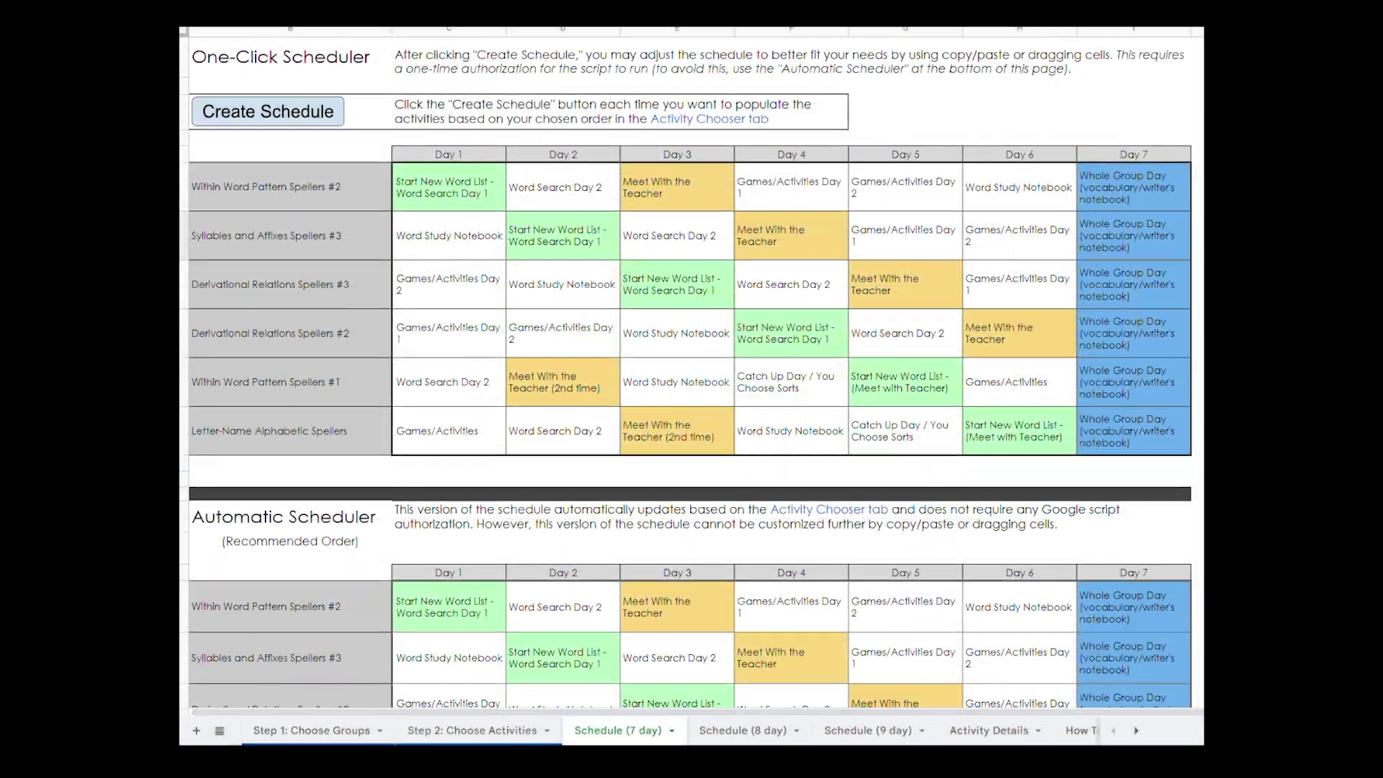
Review the Automatic Scheduler's 7-day schedule and open the Activity Details sheet.
scroll(692, 389, "down", 5)
scroll(692, 389, "down", 2)
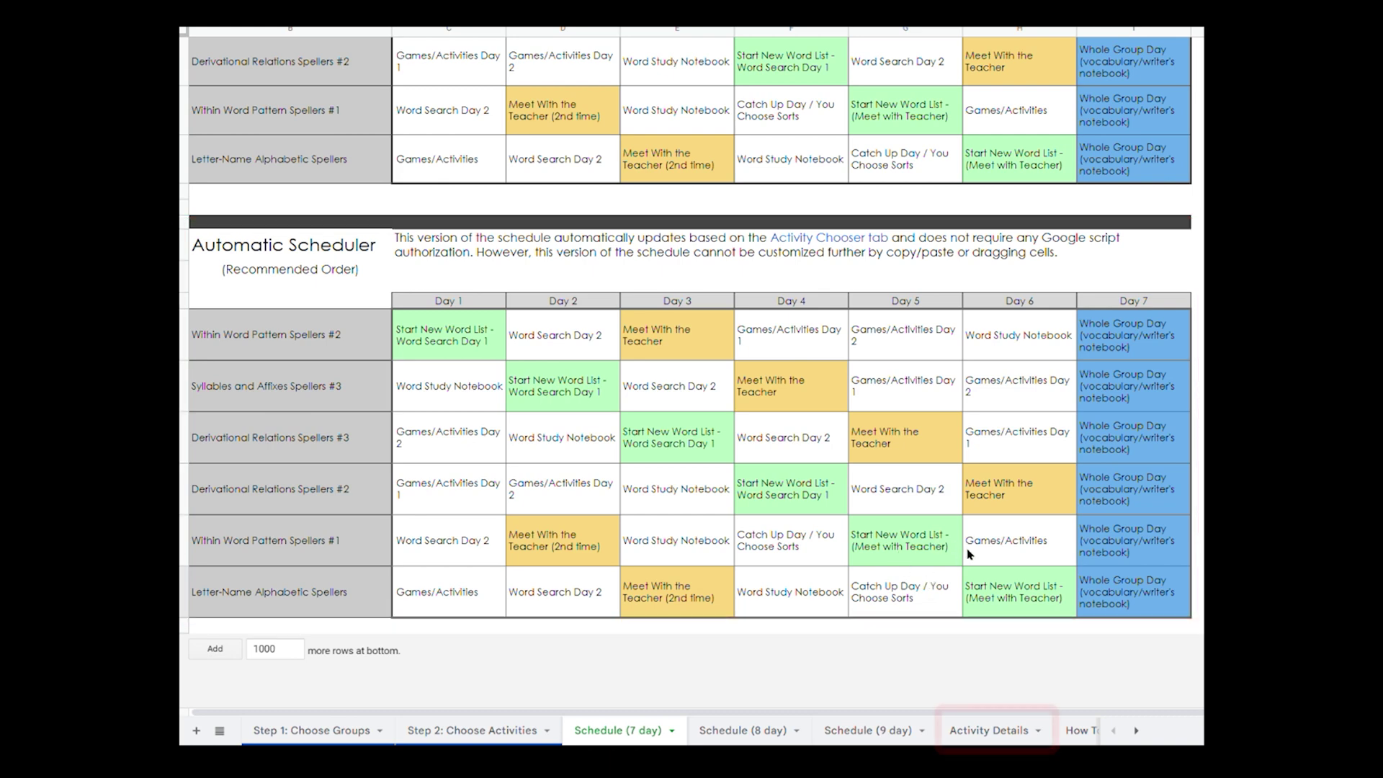
left_click(1009, 732)
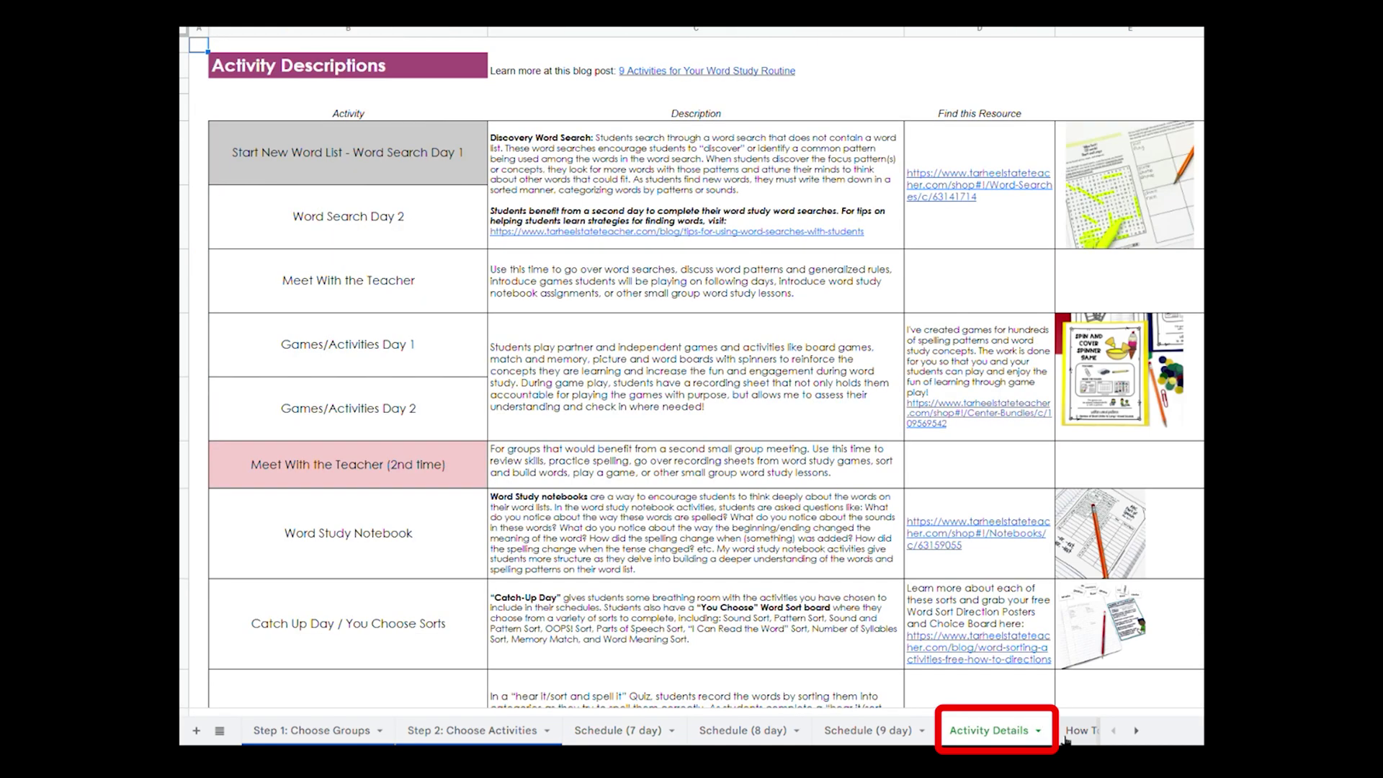